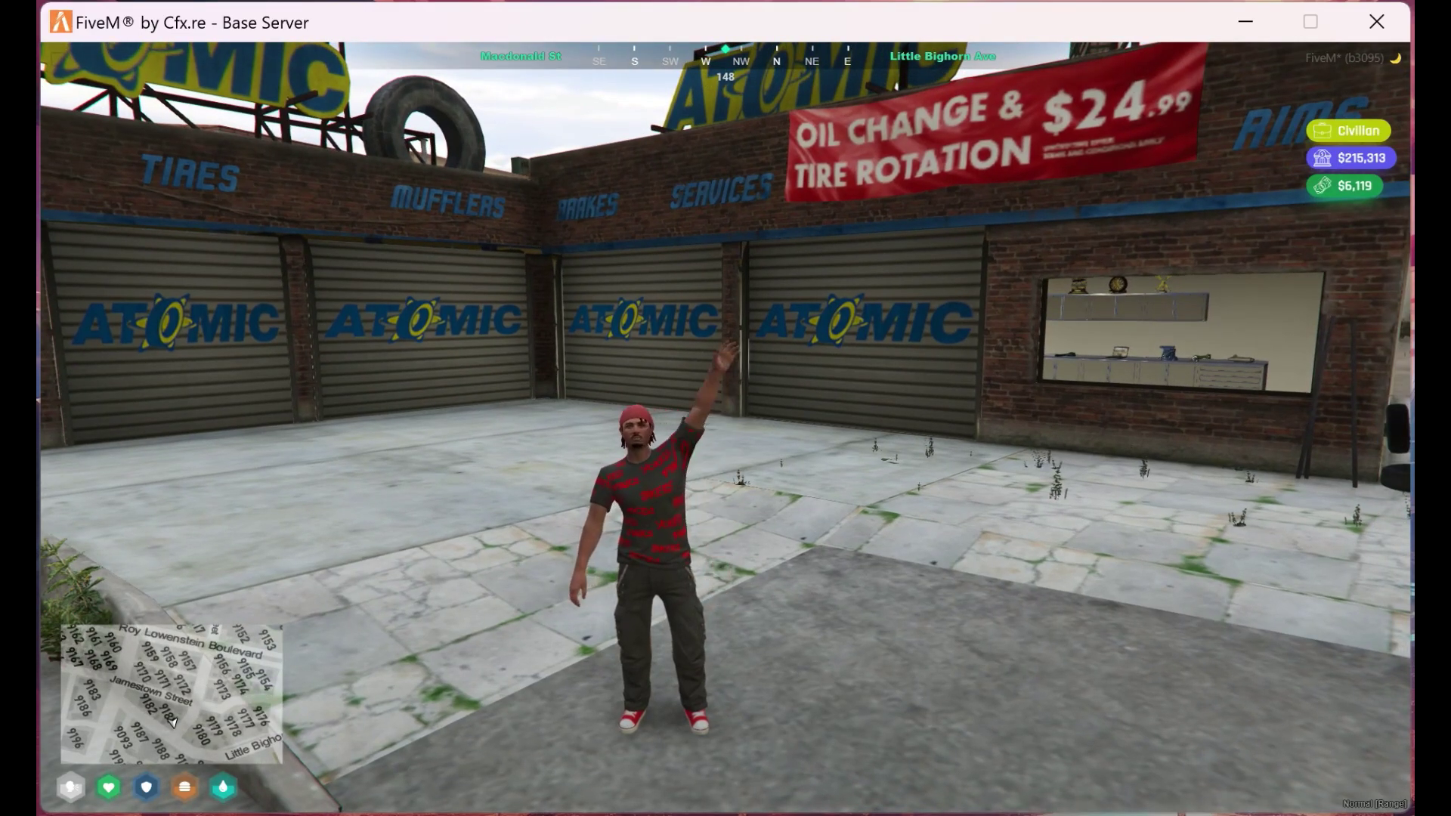
Step: Make the character wave by running the chat command "e wave"
type("te wave")
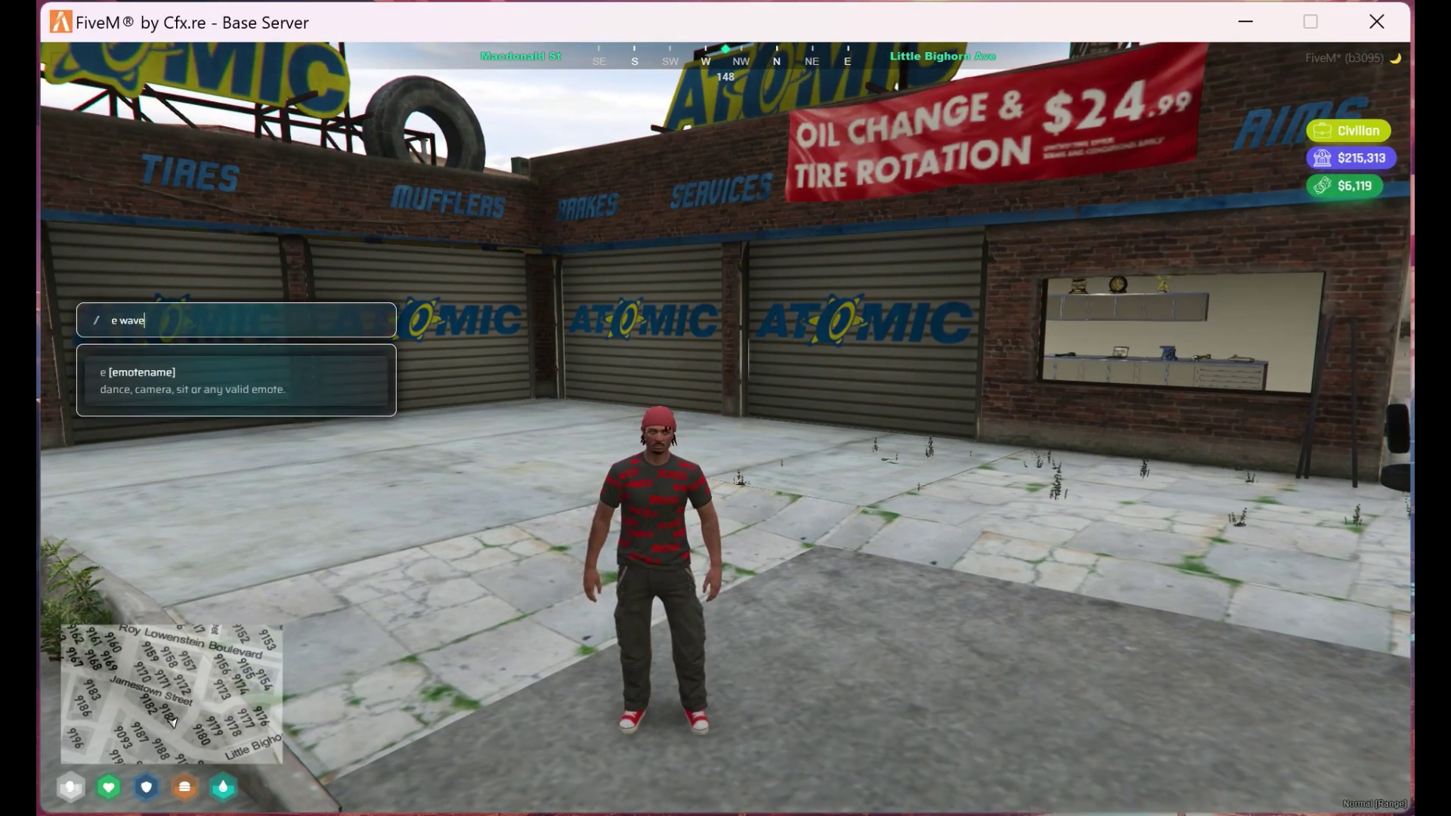
key("Return")
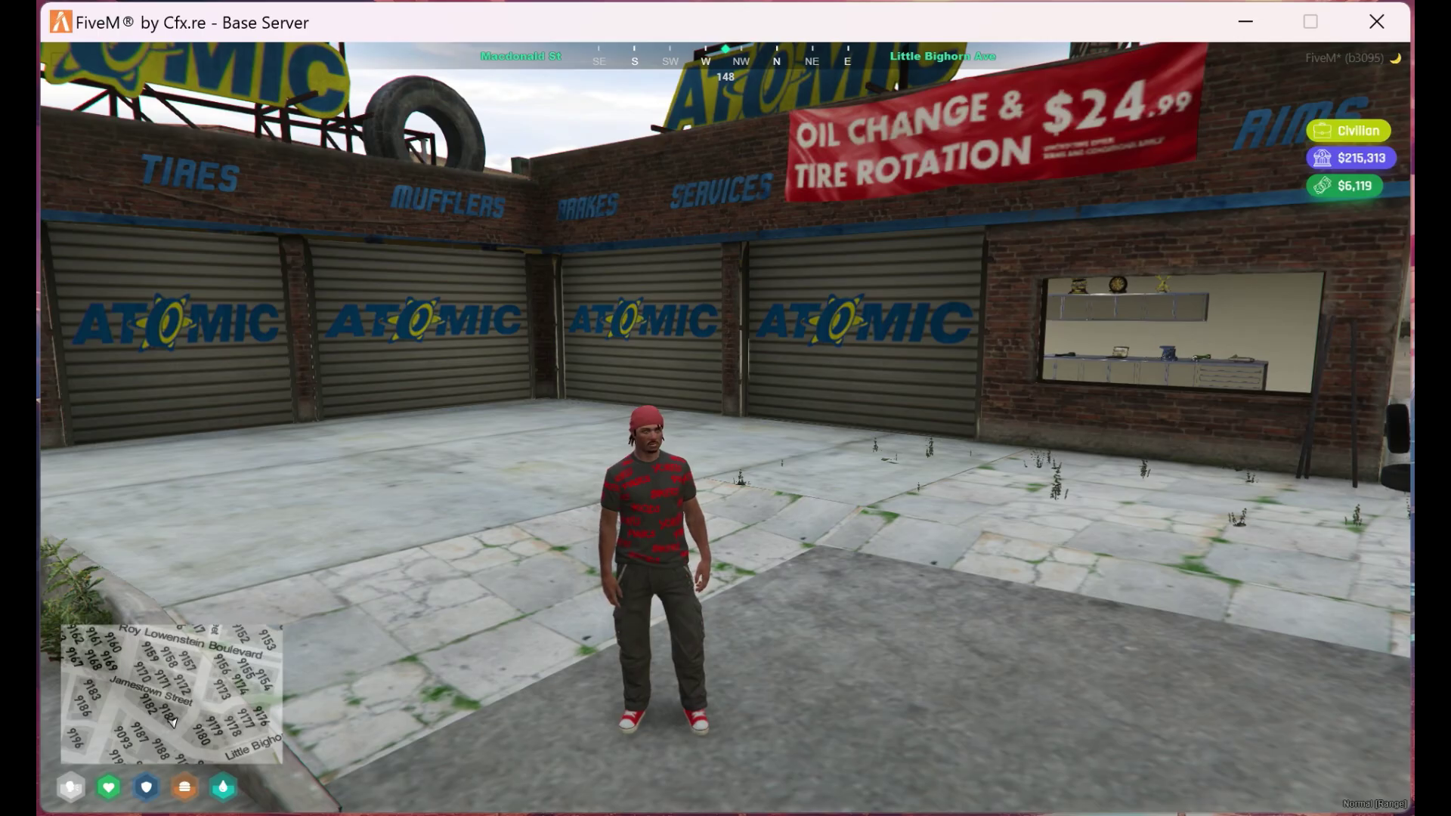
Step: Open the mechanic admin system with the adminmech command and check the list of existing mechanic shops
key("slash")
type("a")
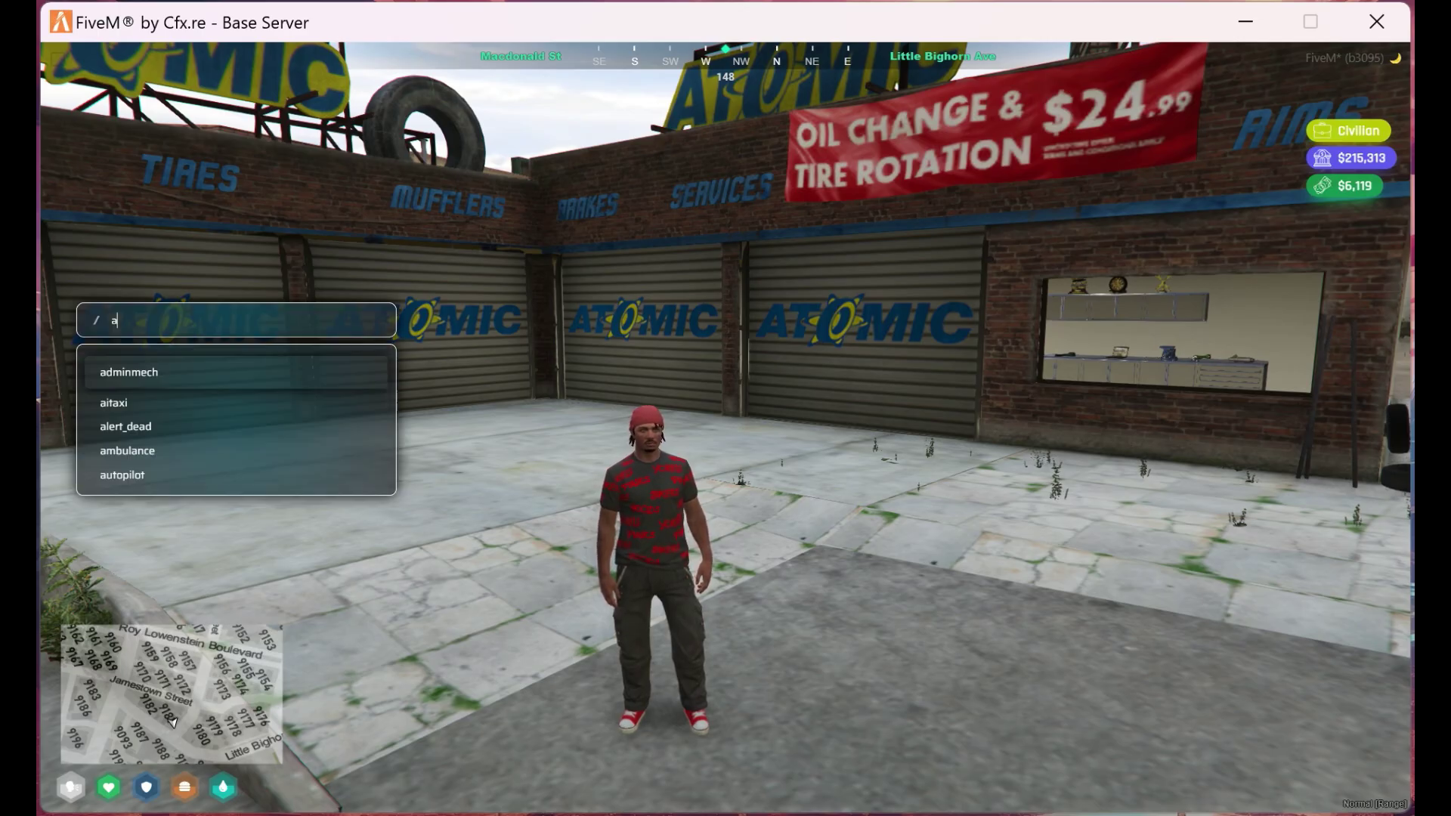
type("dminmech")
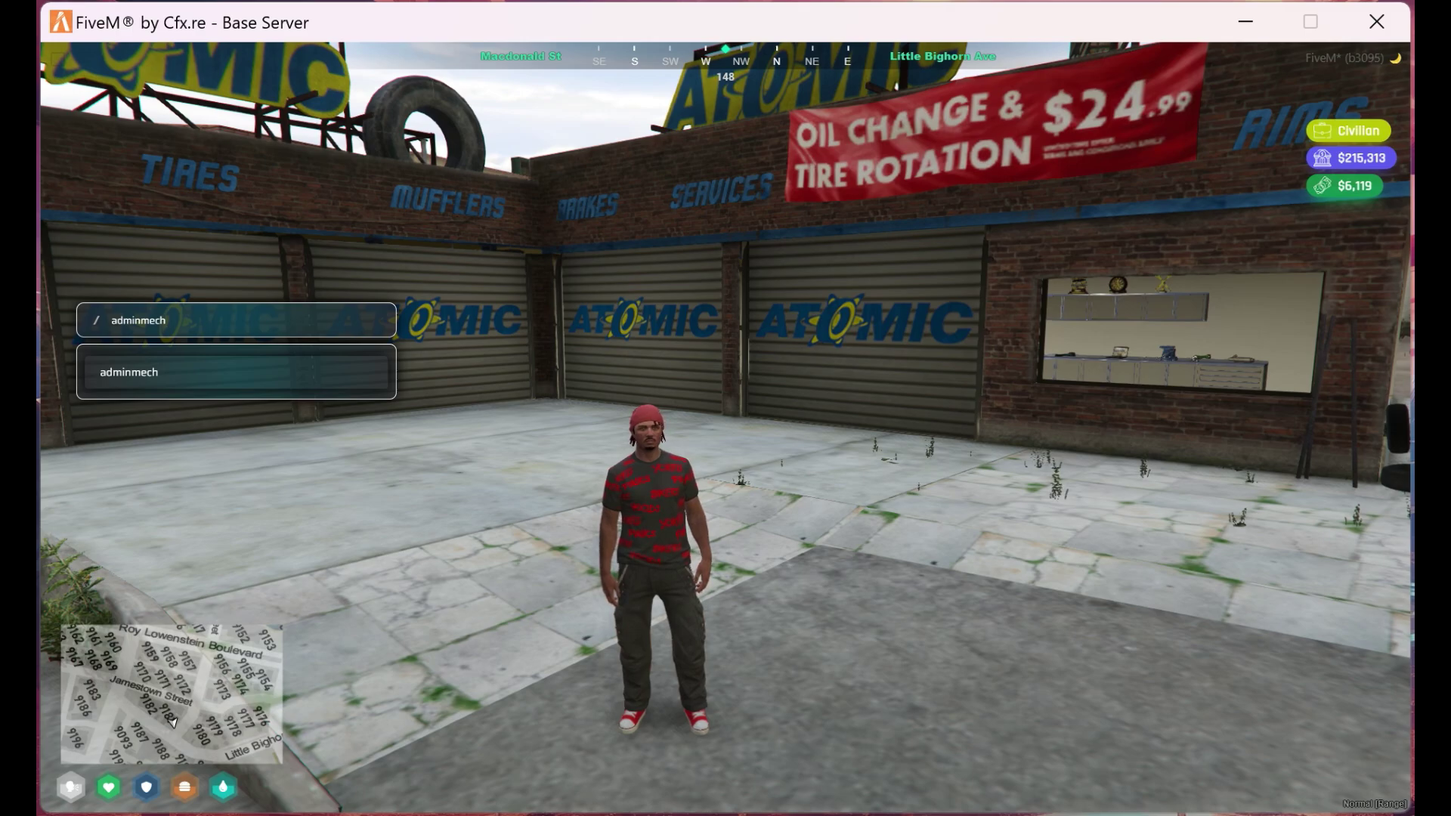
key("Return")
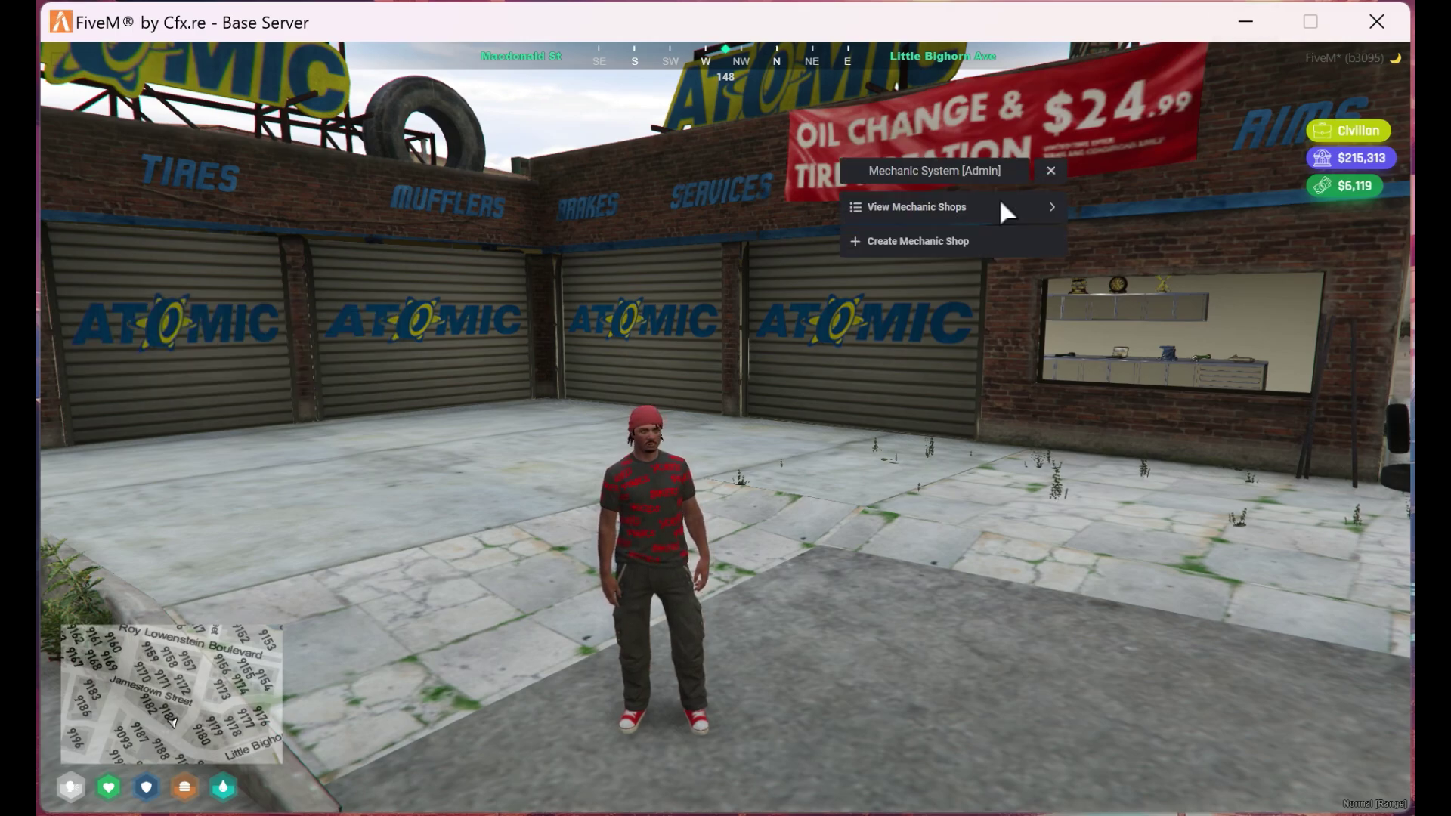
left_click(928, 225)
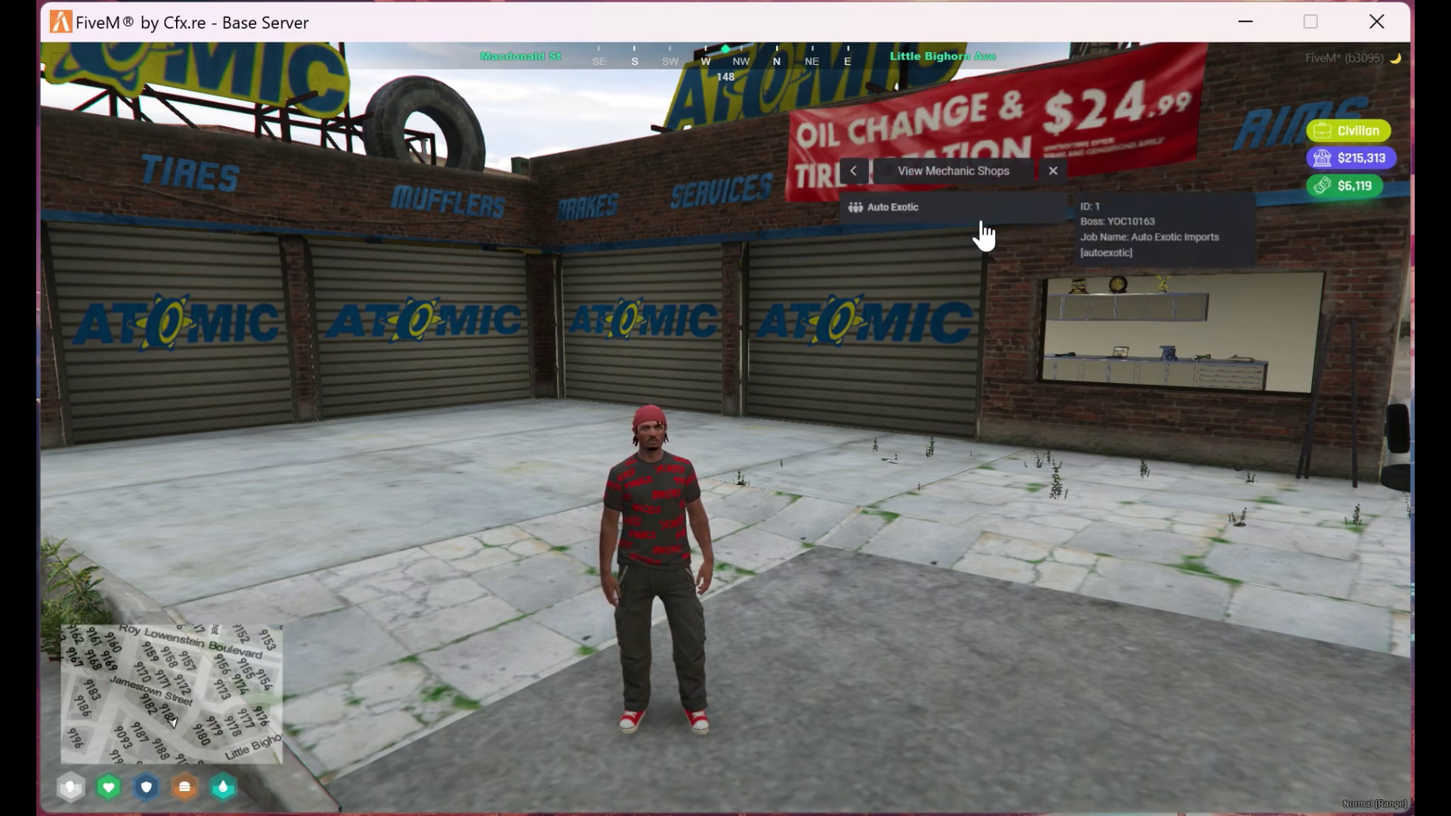
left_click(847, 176)
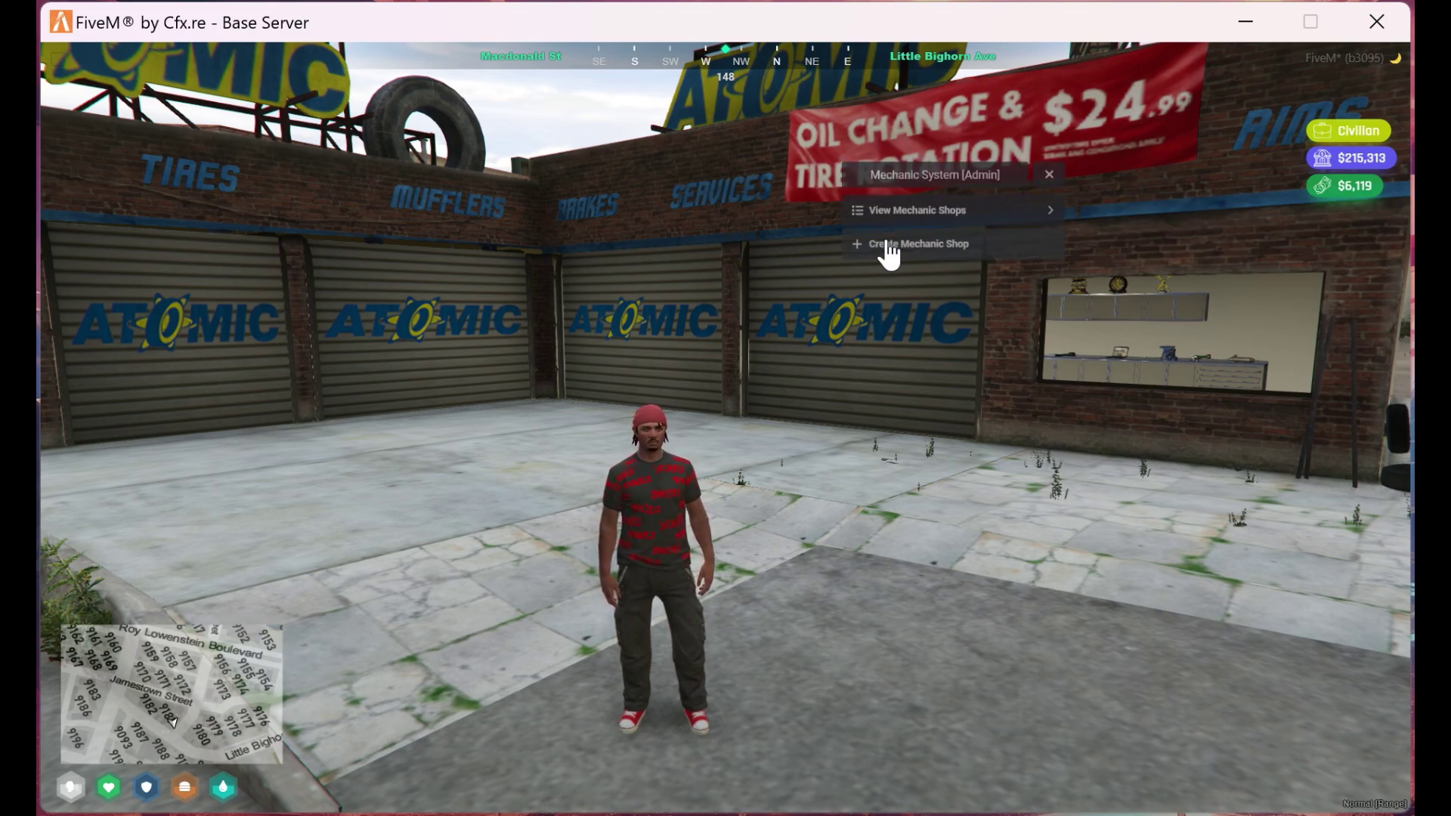
Step: Create a mechanic shop named Atomic Repairs with job name atomic, job label Atomic Repairs and an account start balance of 100000
left_click(887, 243)
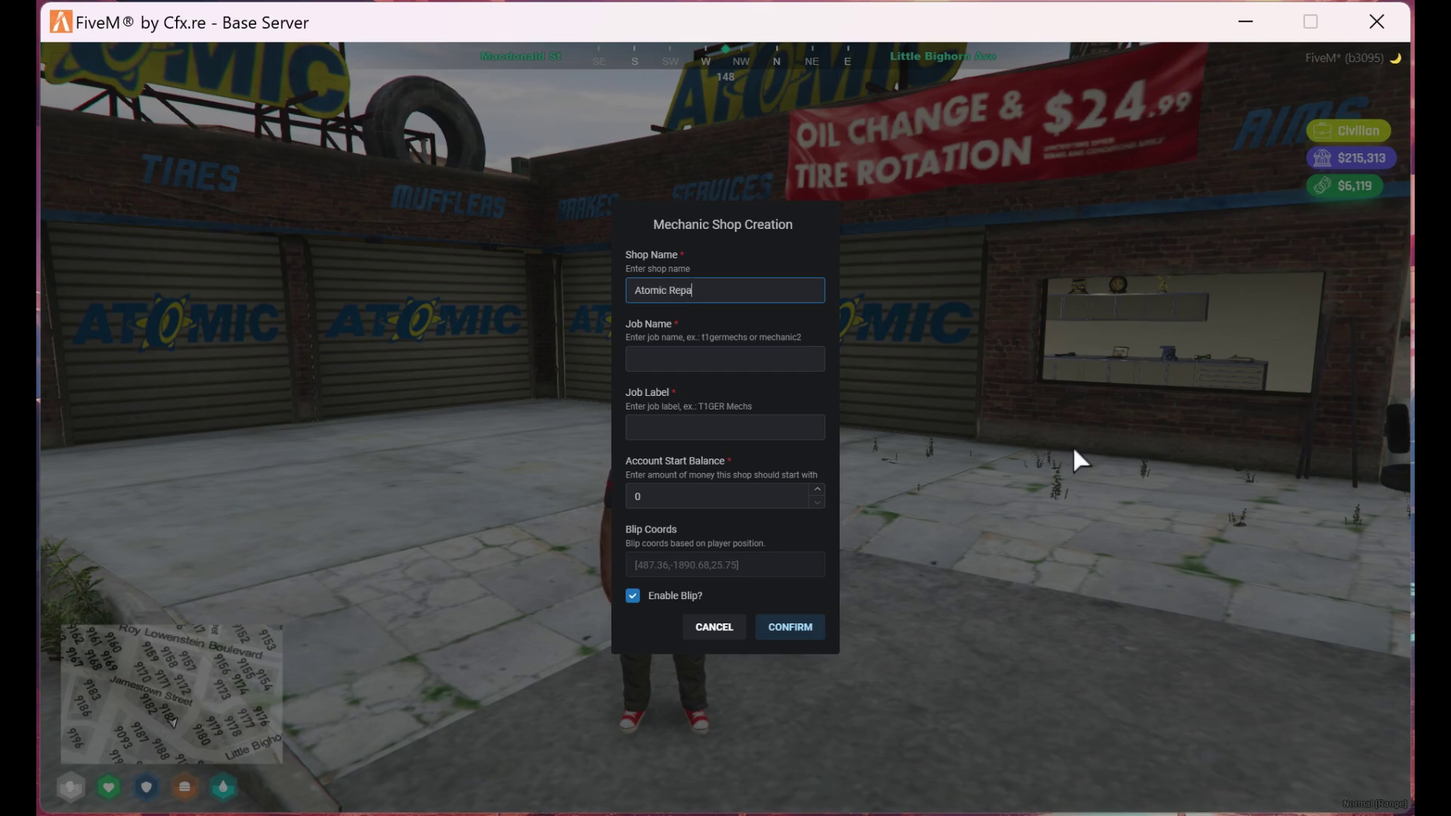
key("Tab")
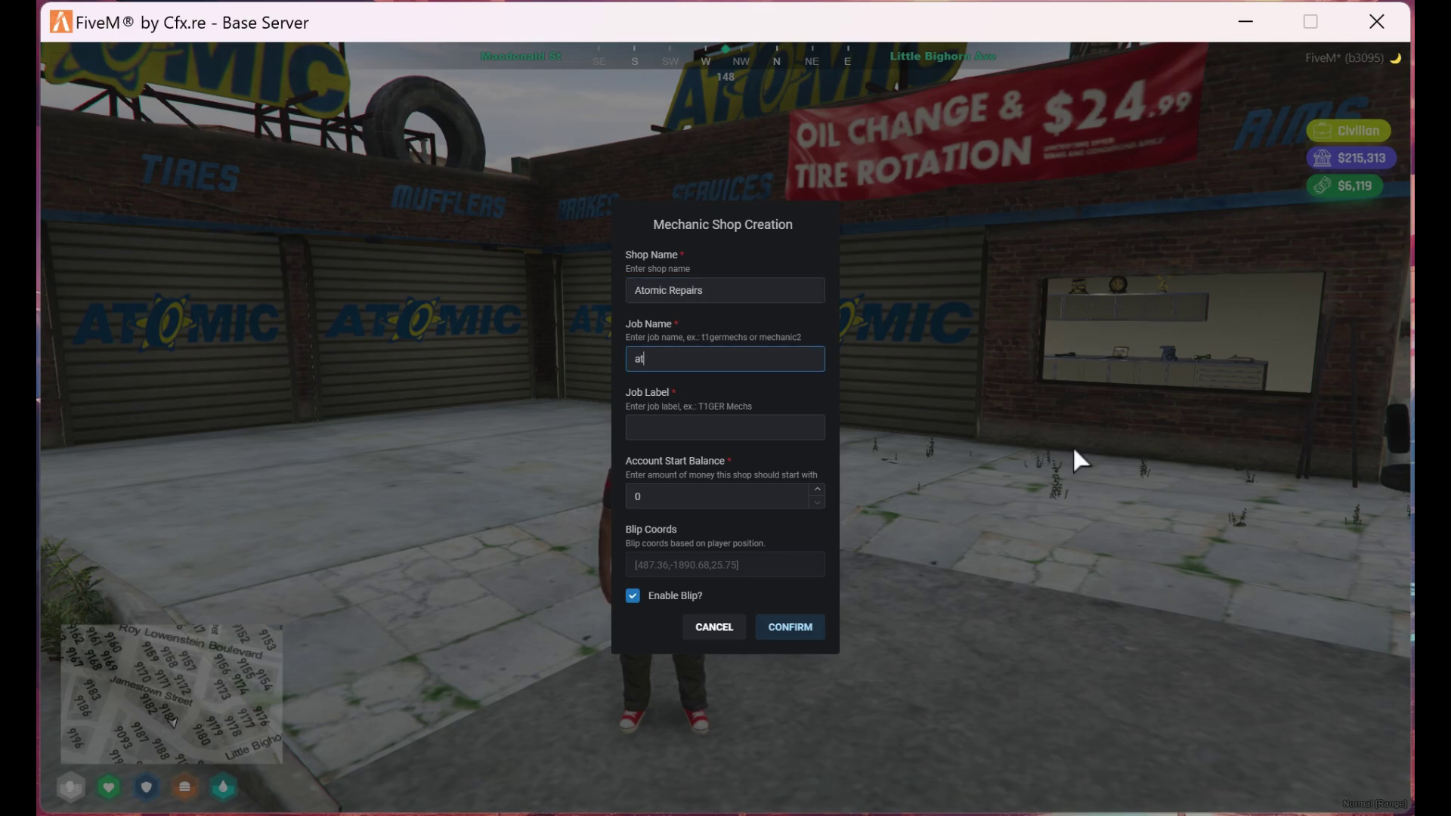
type("atomic")
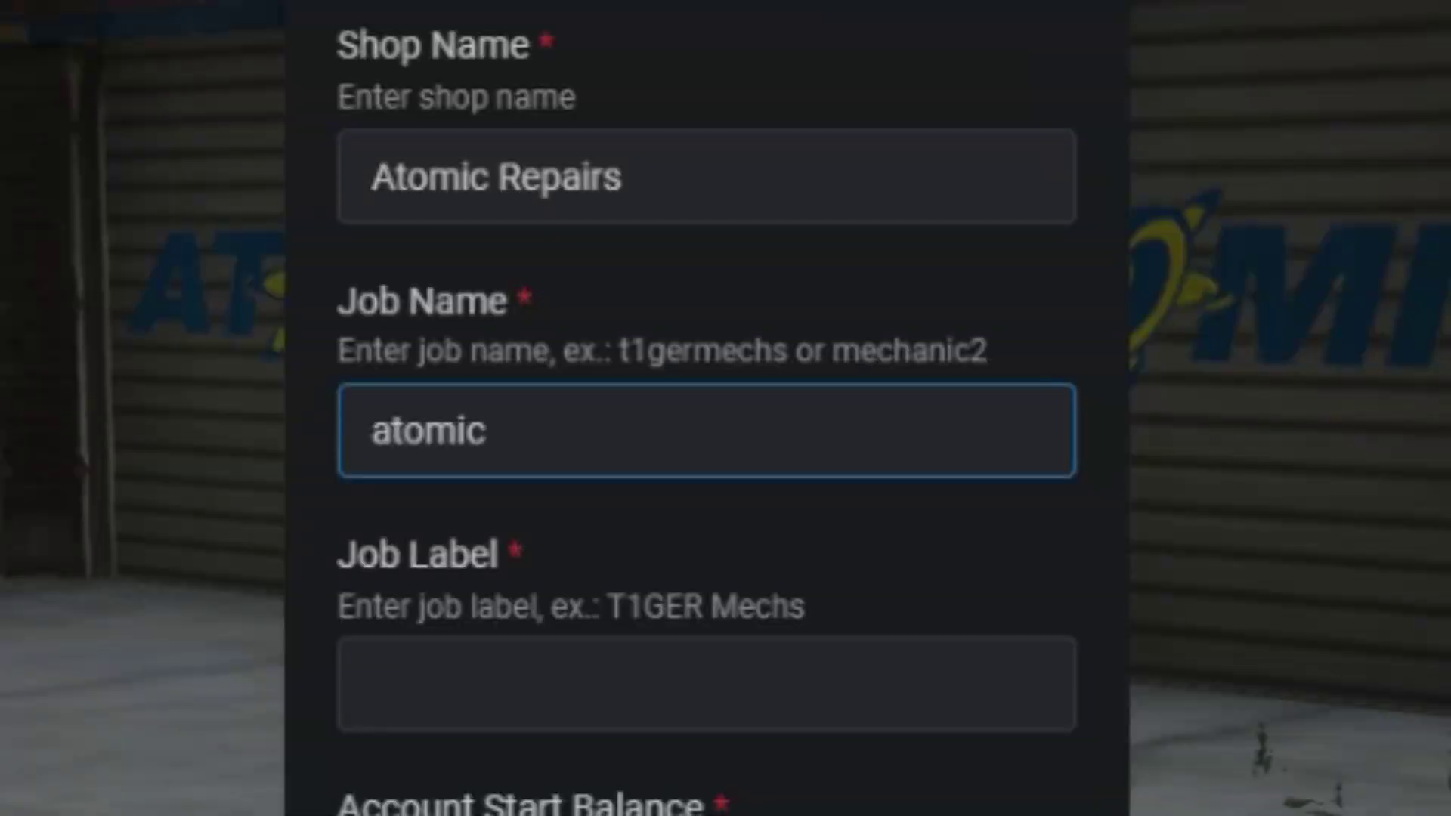
key("Tab")
type("A")
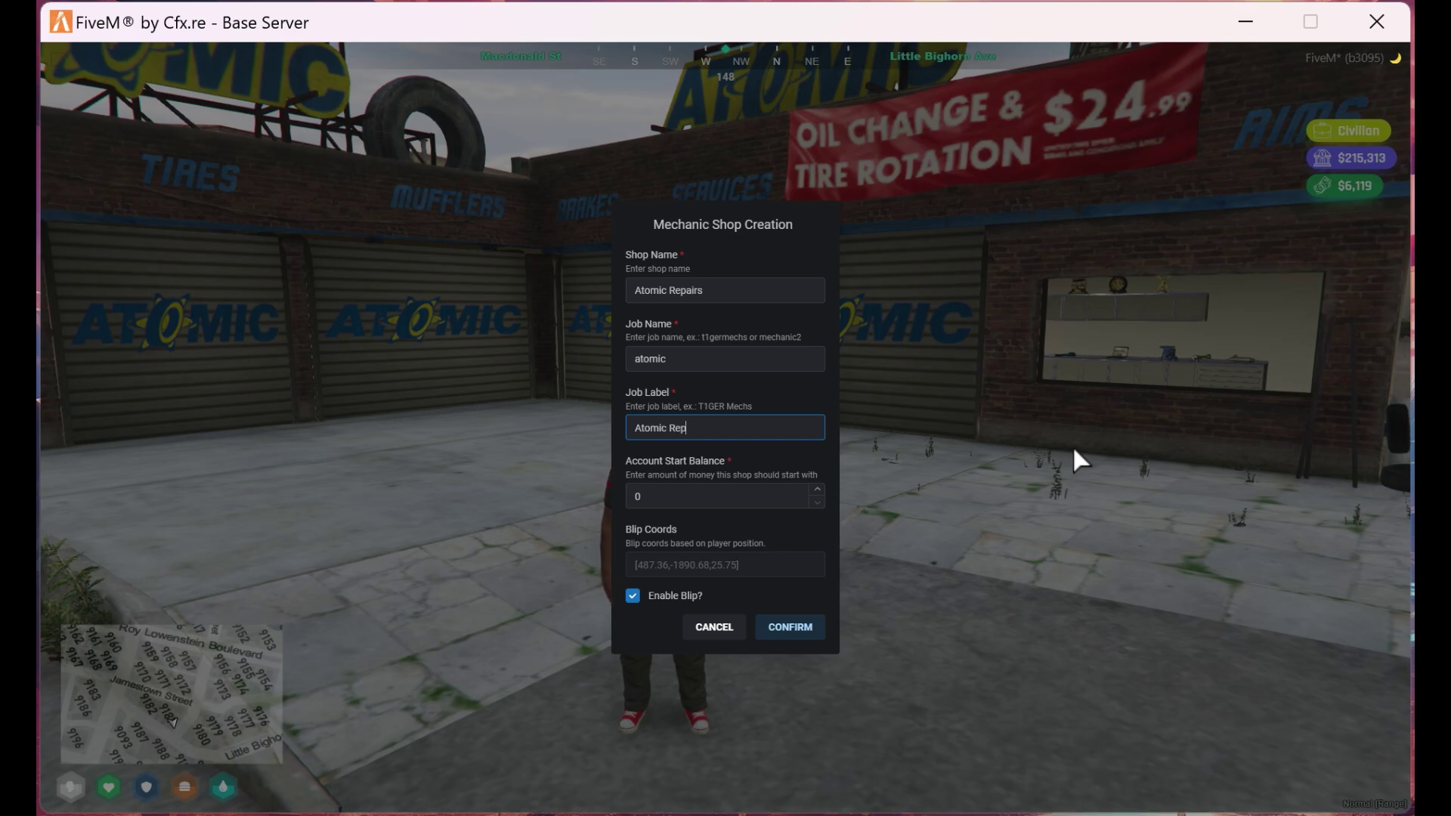
key("Tab")
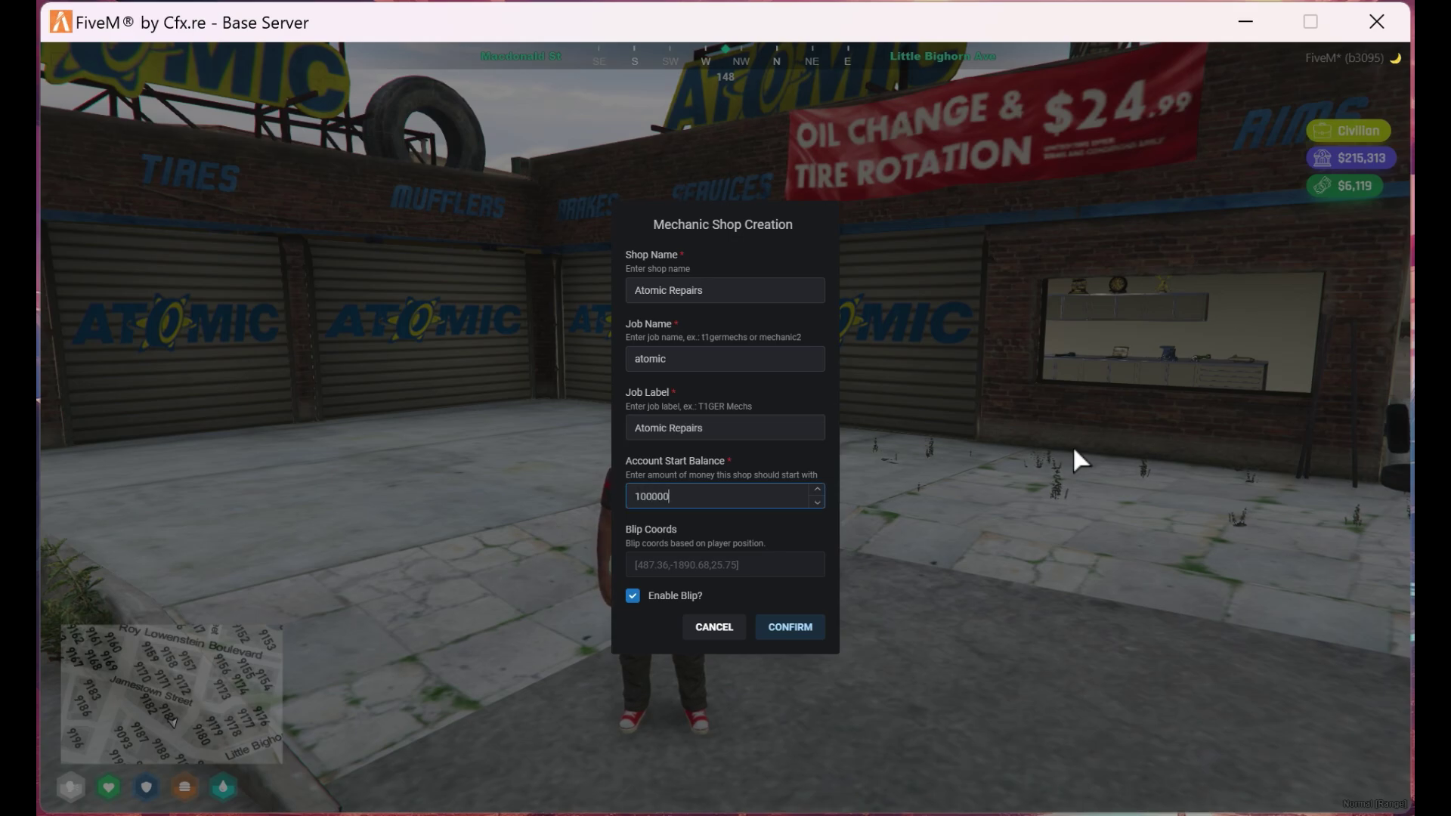
left_click(791, 627)
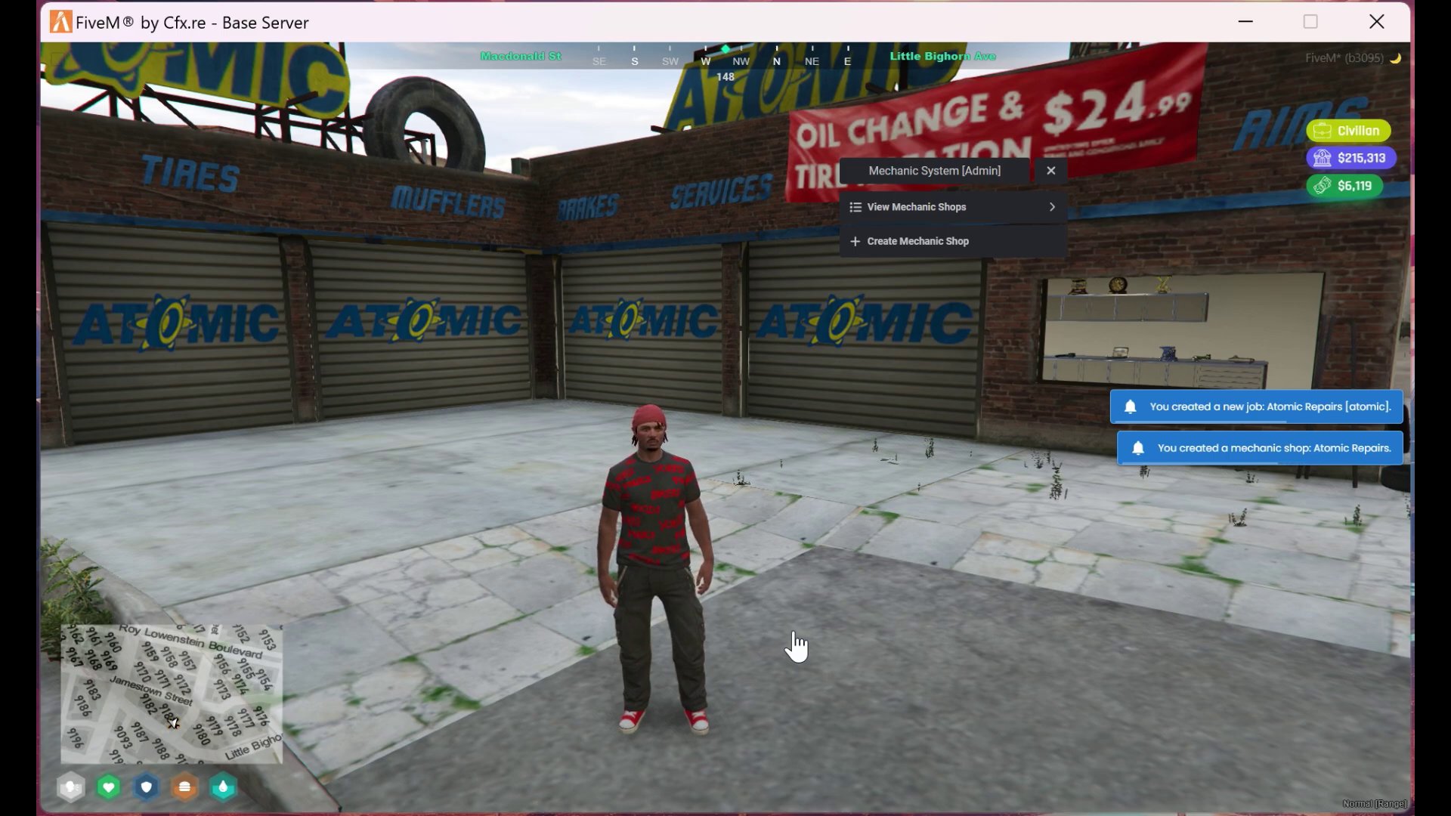
Step: Assign the player as boss of the Atomic Repairs shop
left_click(921, 215)
mouse_move(978, 198)
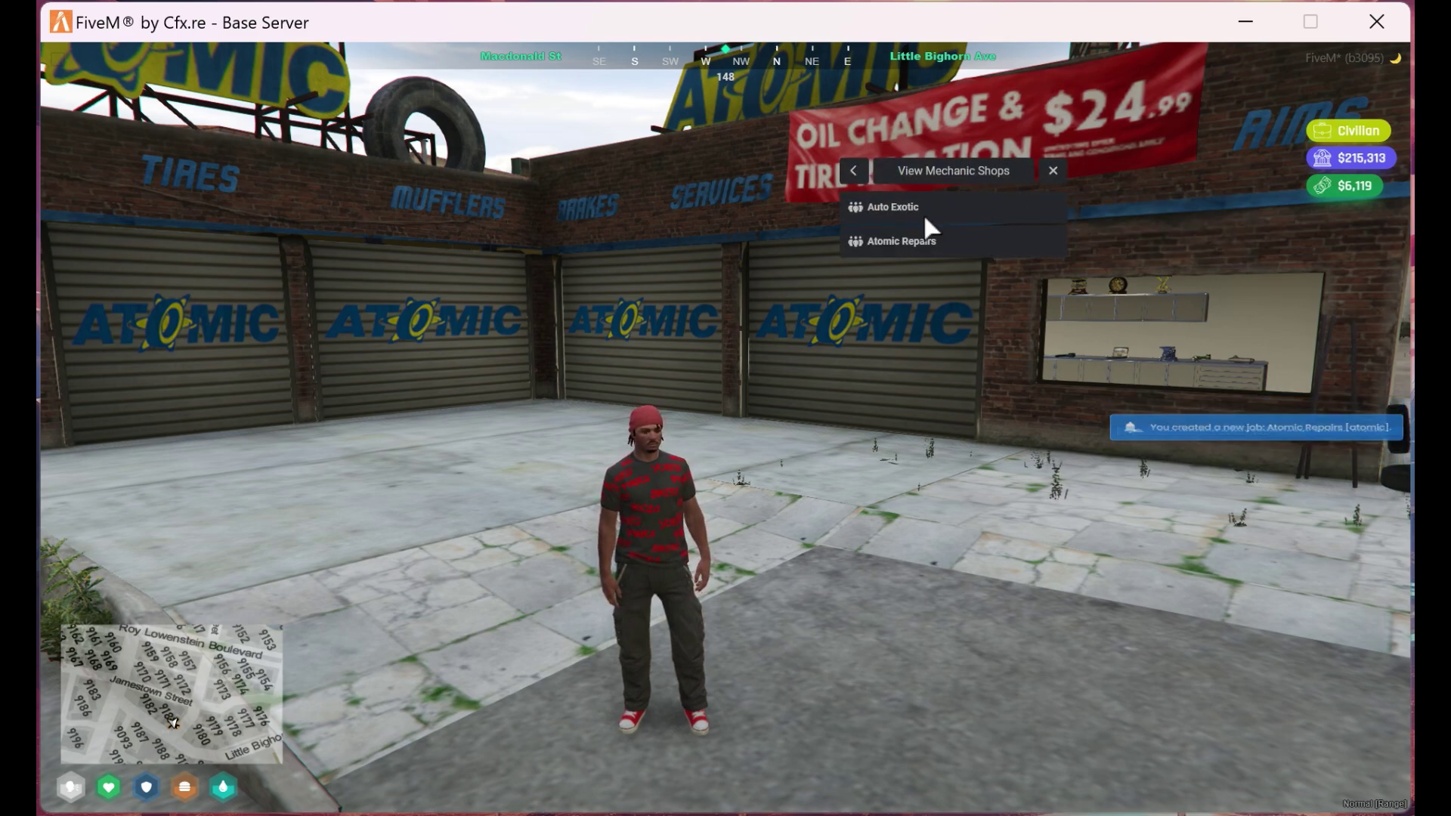
left_click(890, 243)
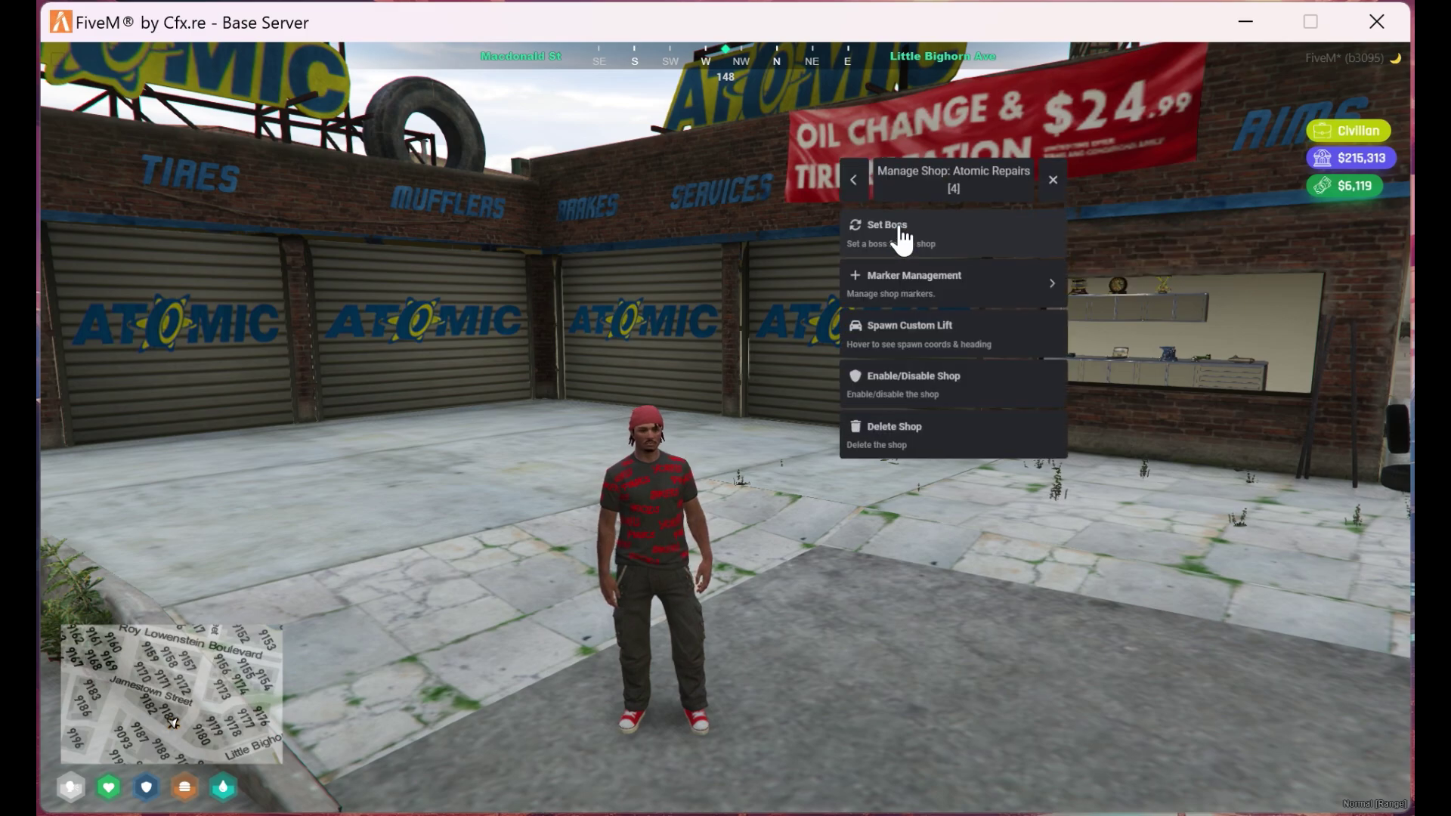
left_click(923, 233)
left_click(926, 246)
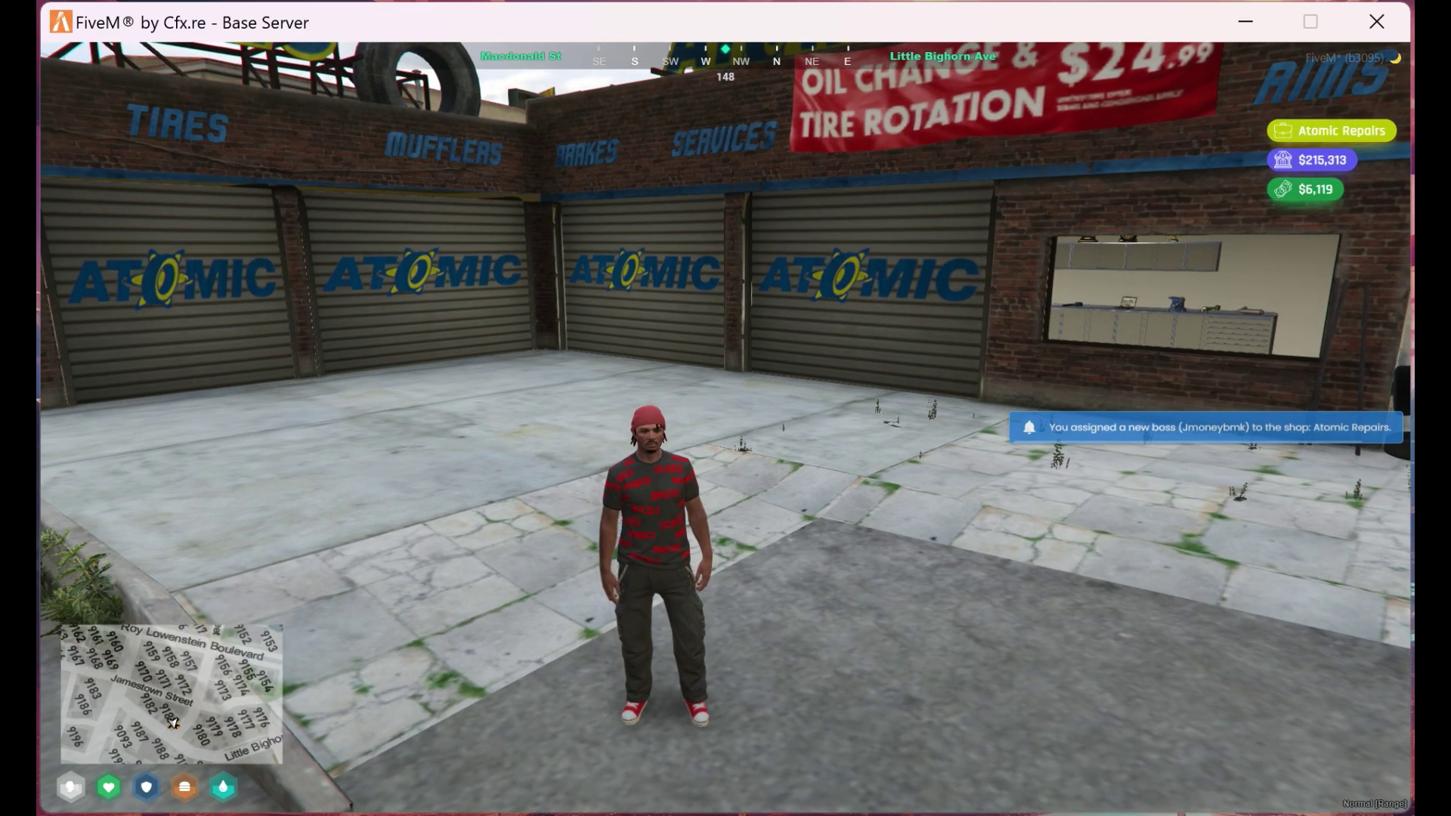
Step: Walk the character around the garage, through the side door and up to the laptop on the workbench counter
key("w")
key("w")
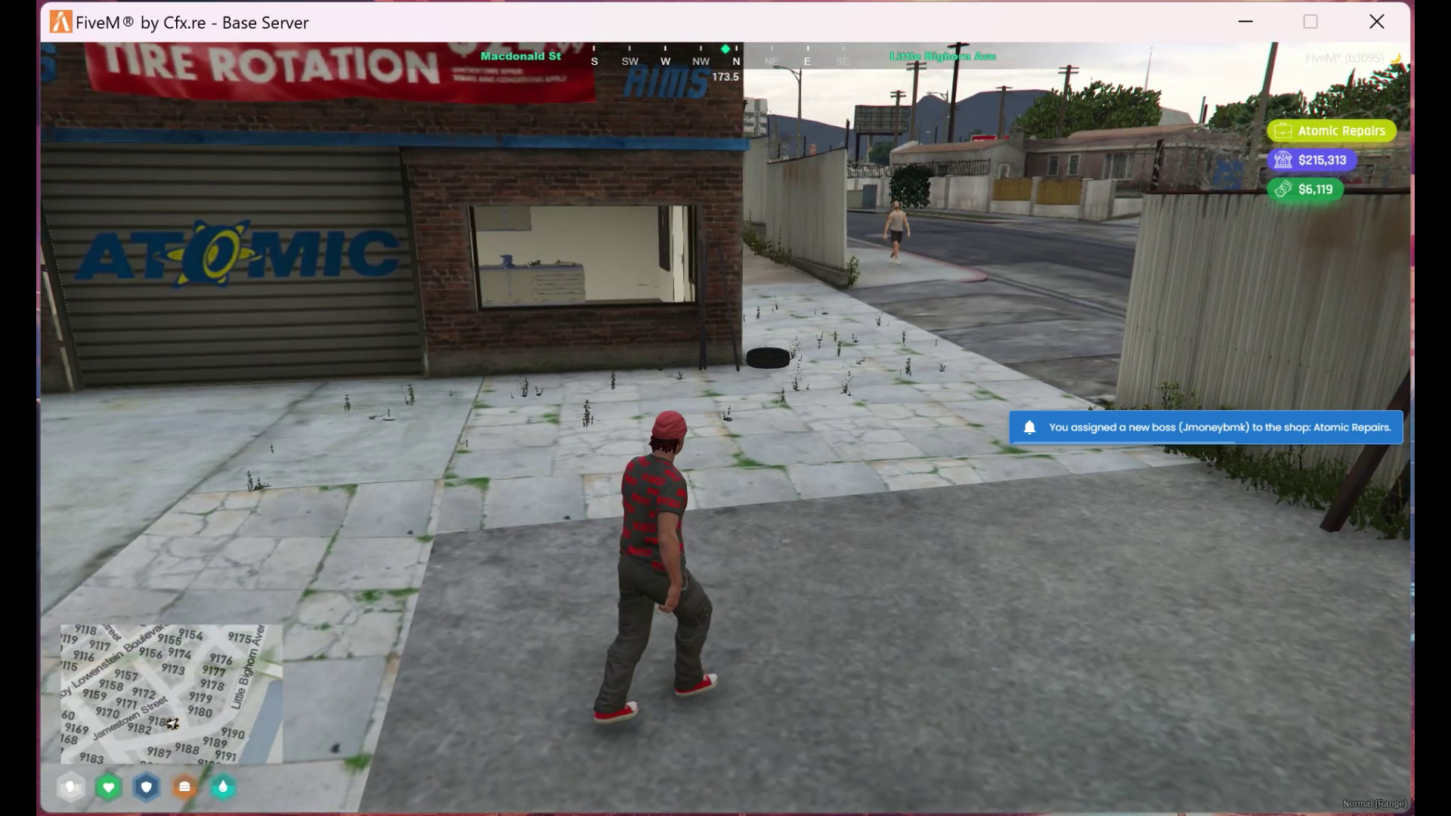
key("w")
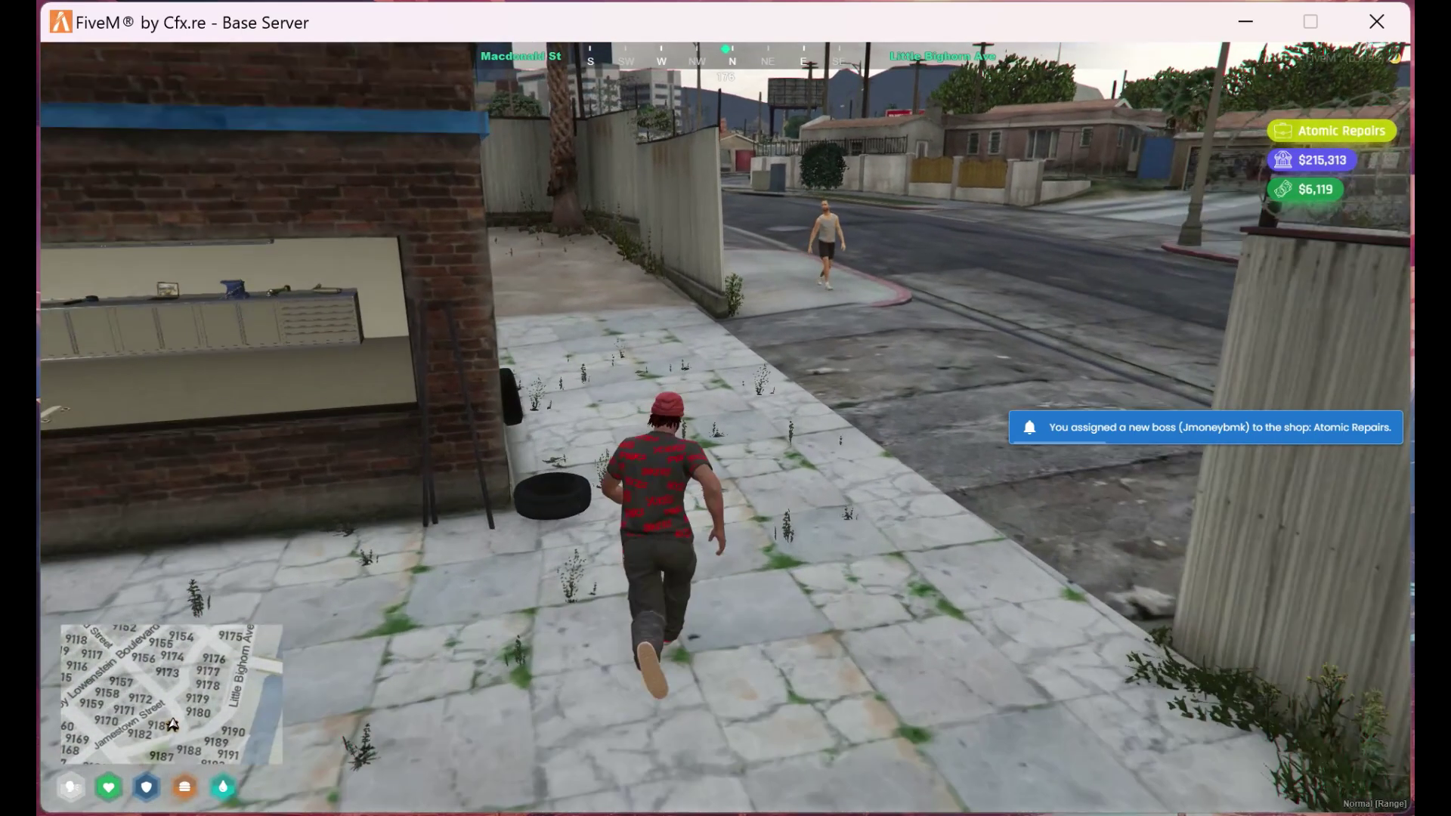
key("w")
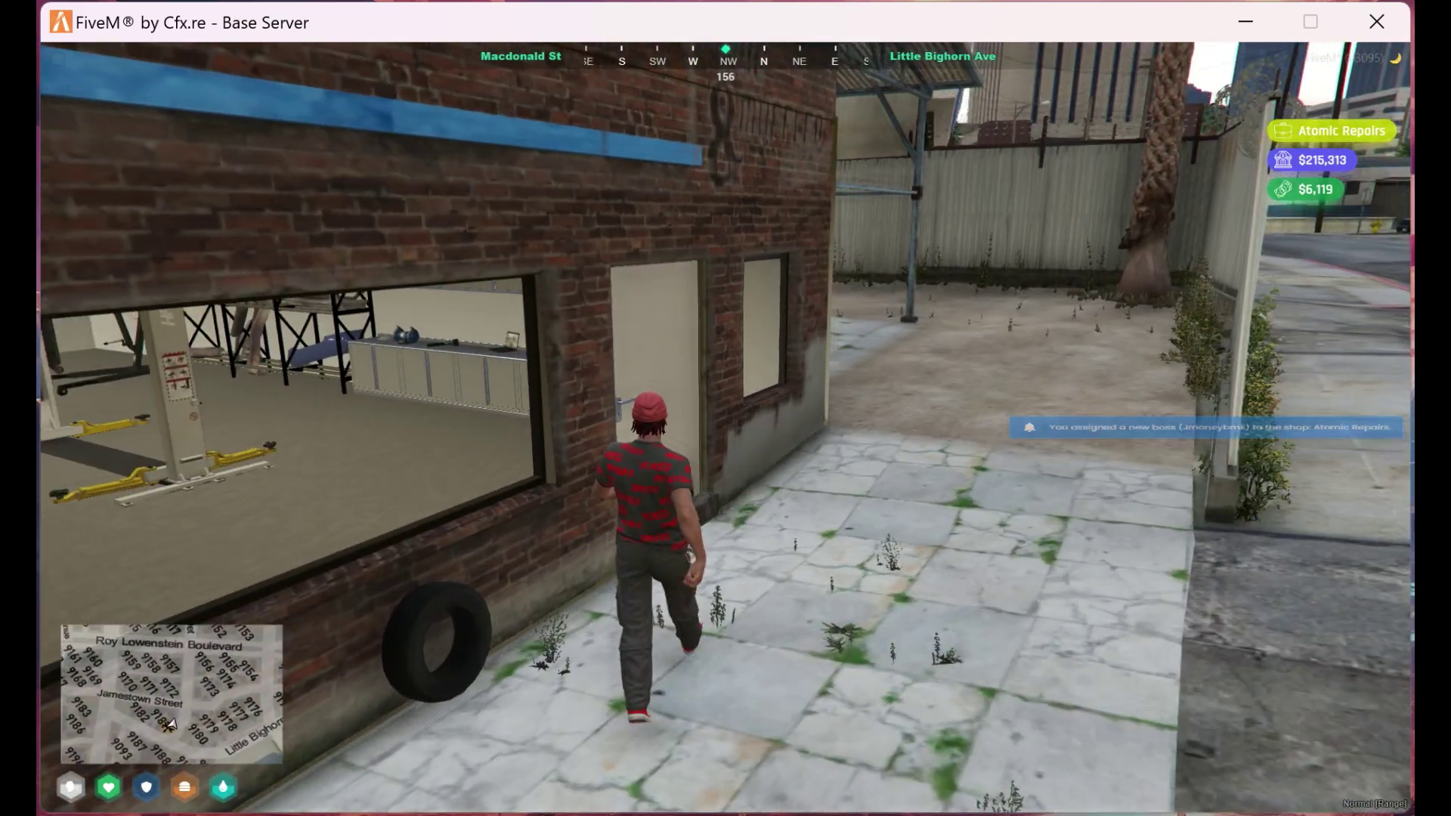
key("w")
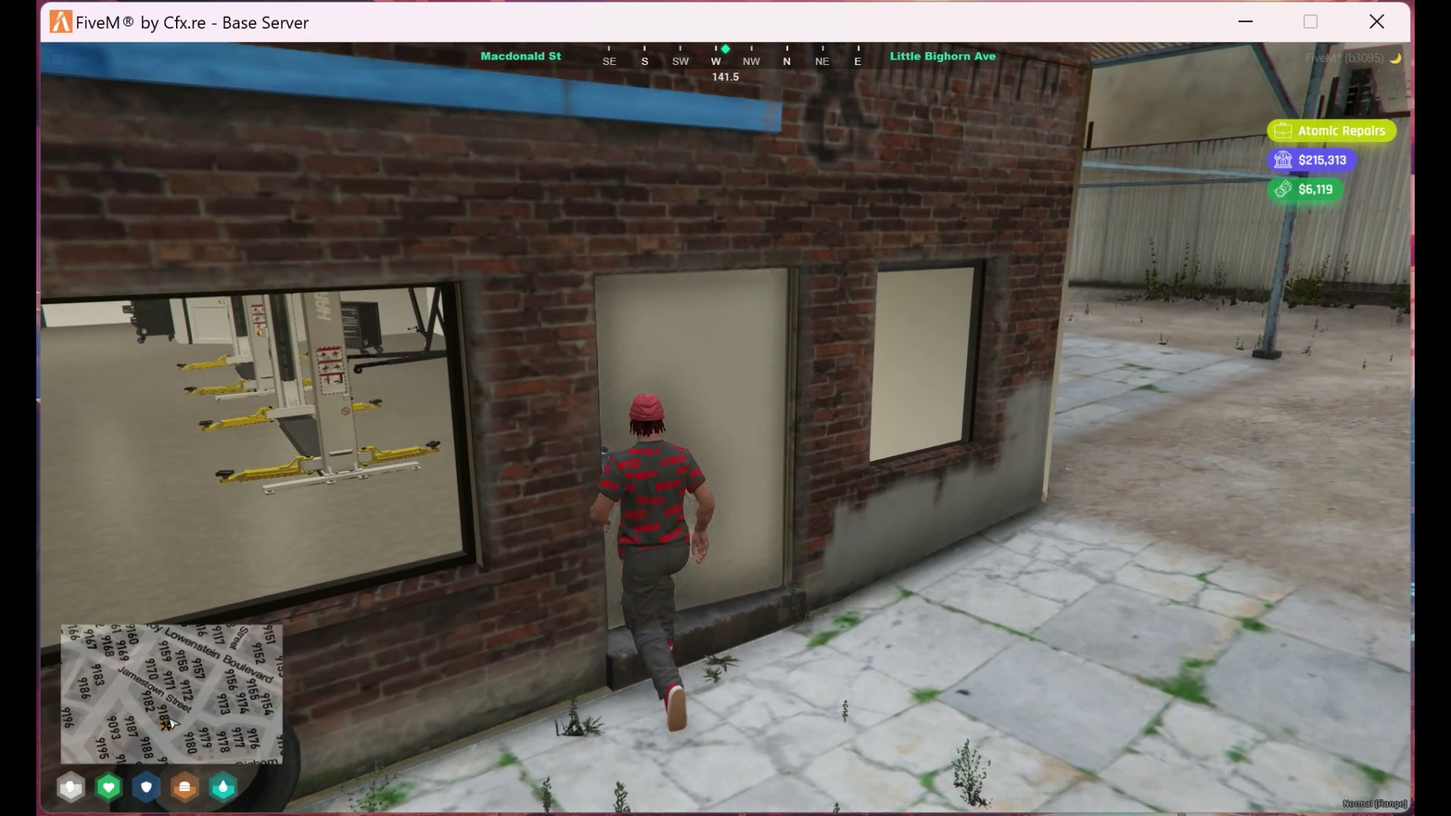
key("w")
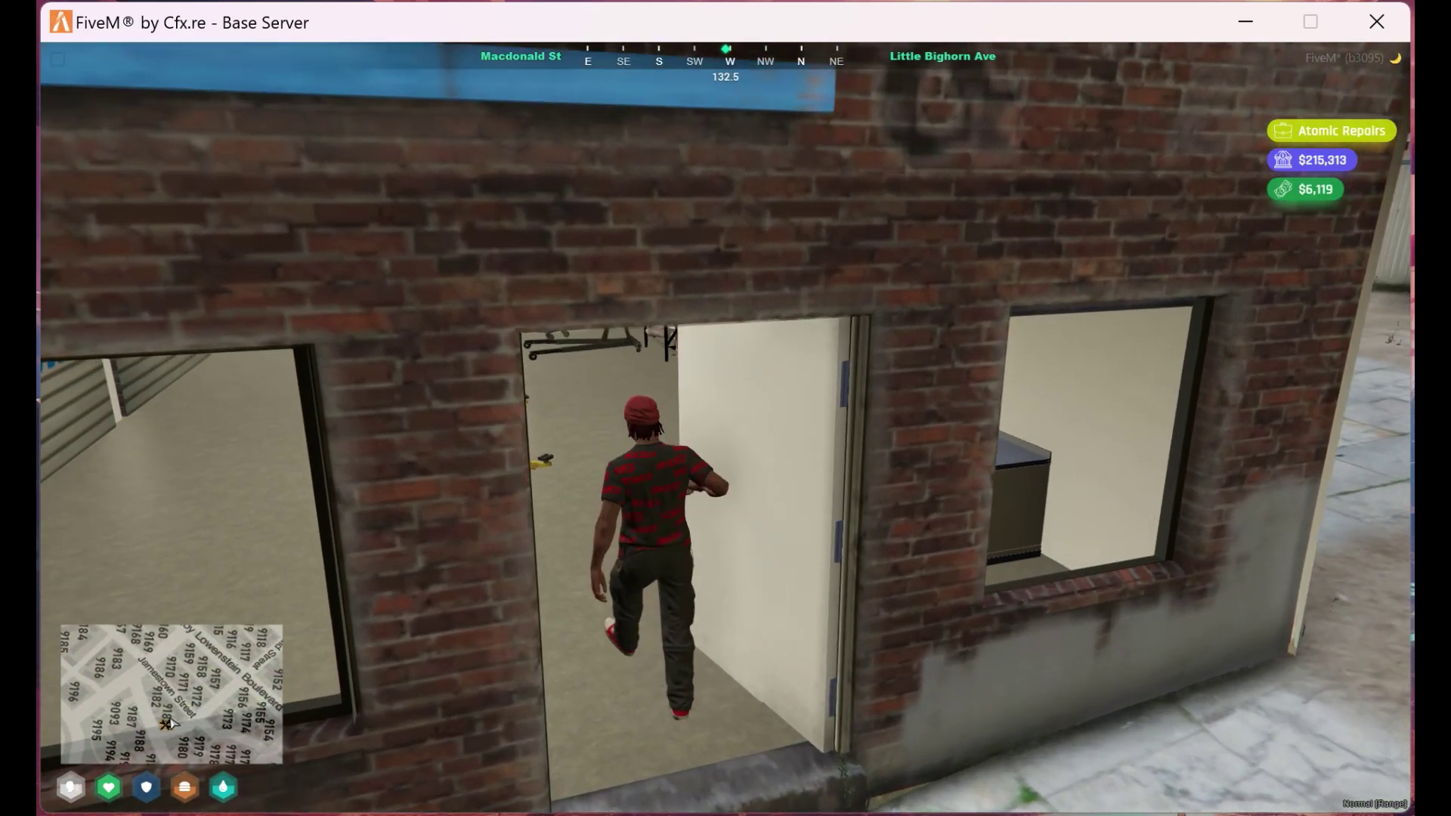
key("w")
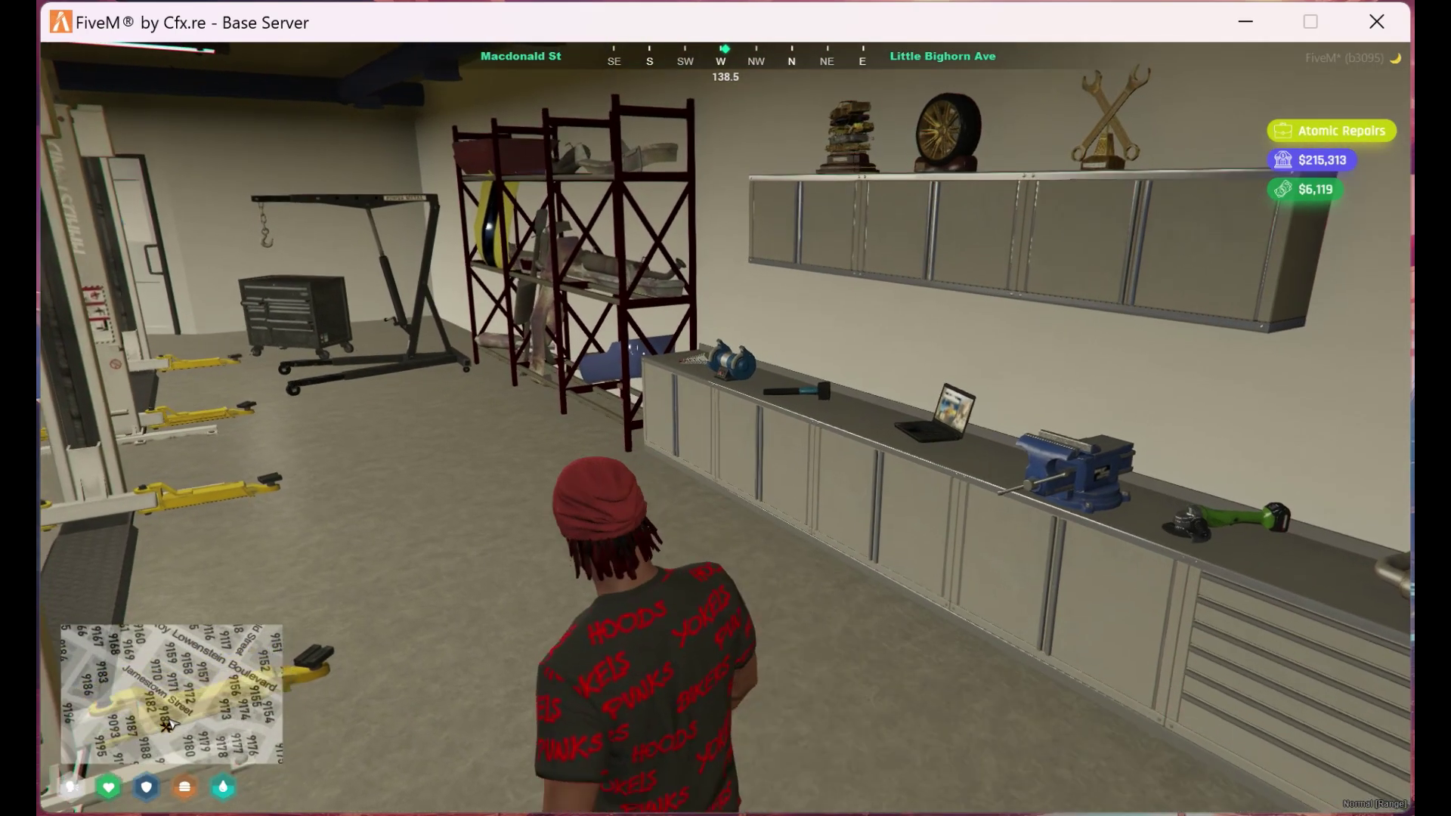
key("w")
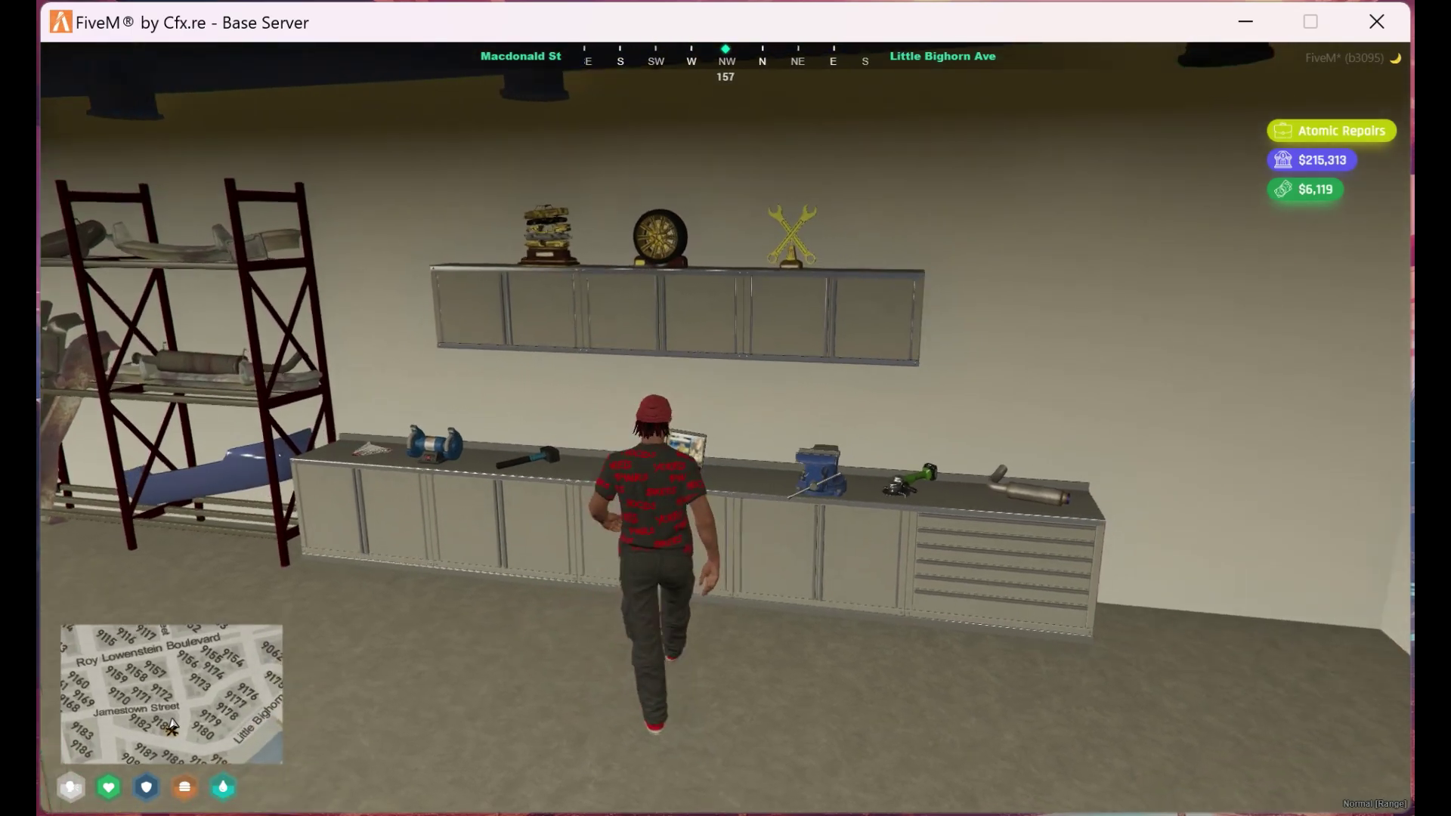
Step: Create a duty toggle marker for Atomic Repairs at the counter, with marker type 20 and Bob Up And Down enabled
key("t")
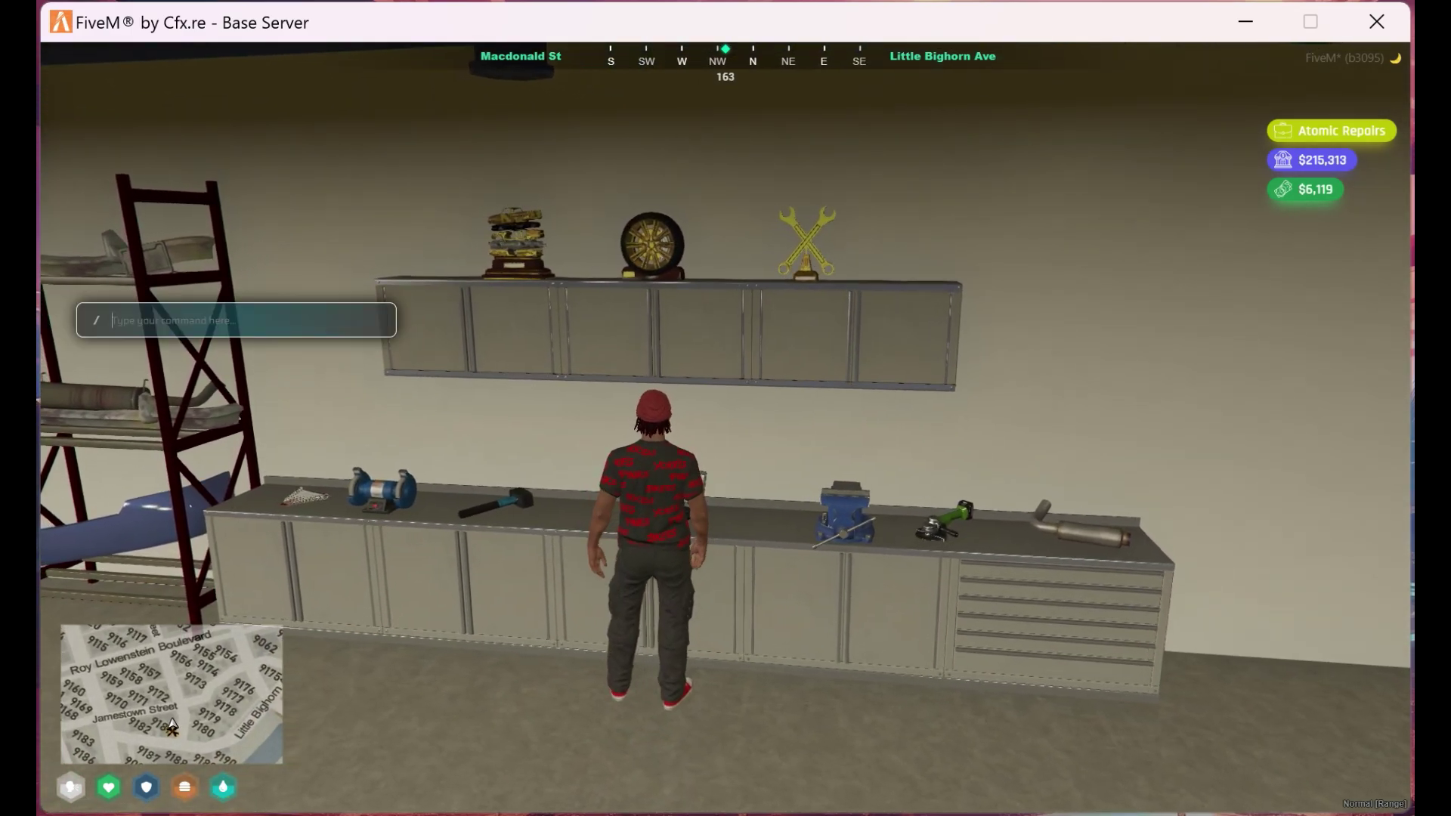
key("Up")
key("Return")
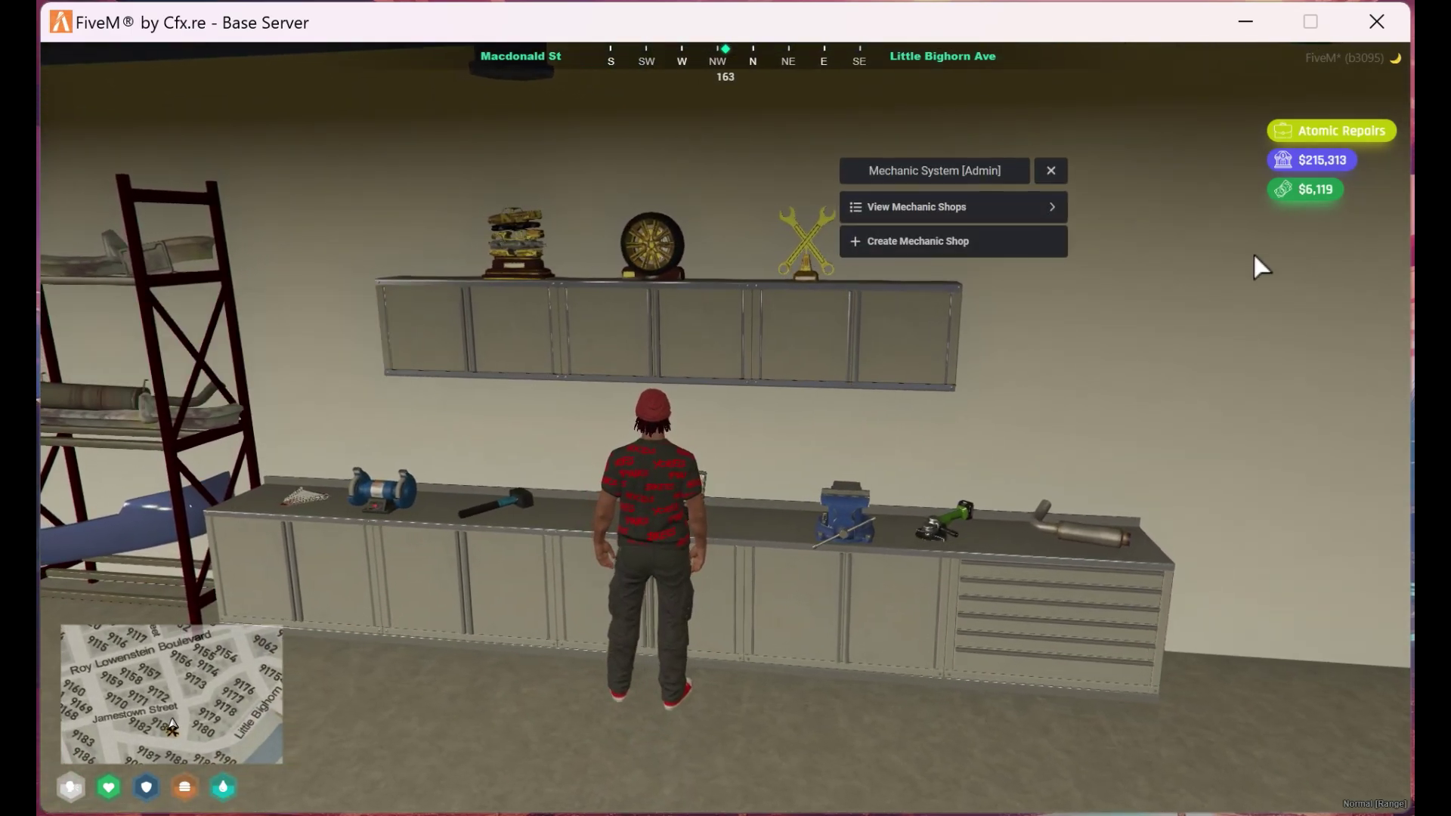
left_click(962, 220)
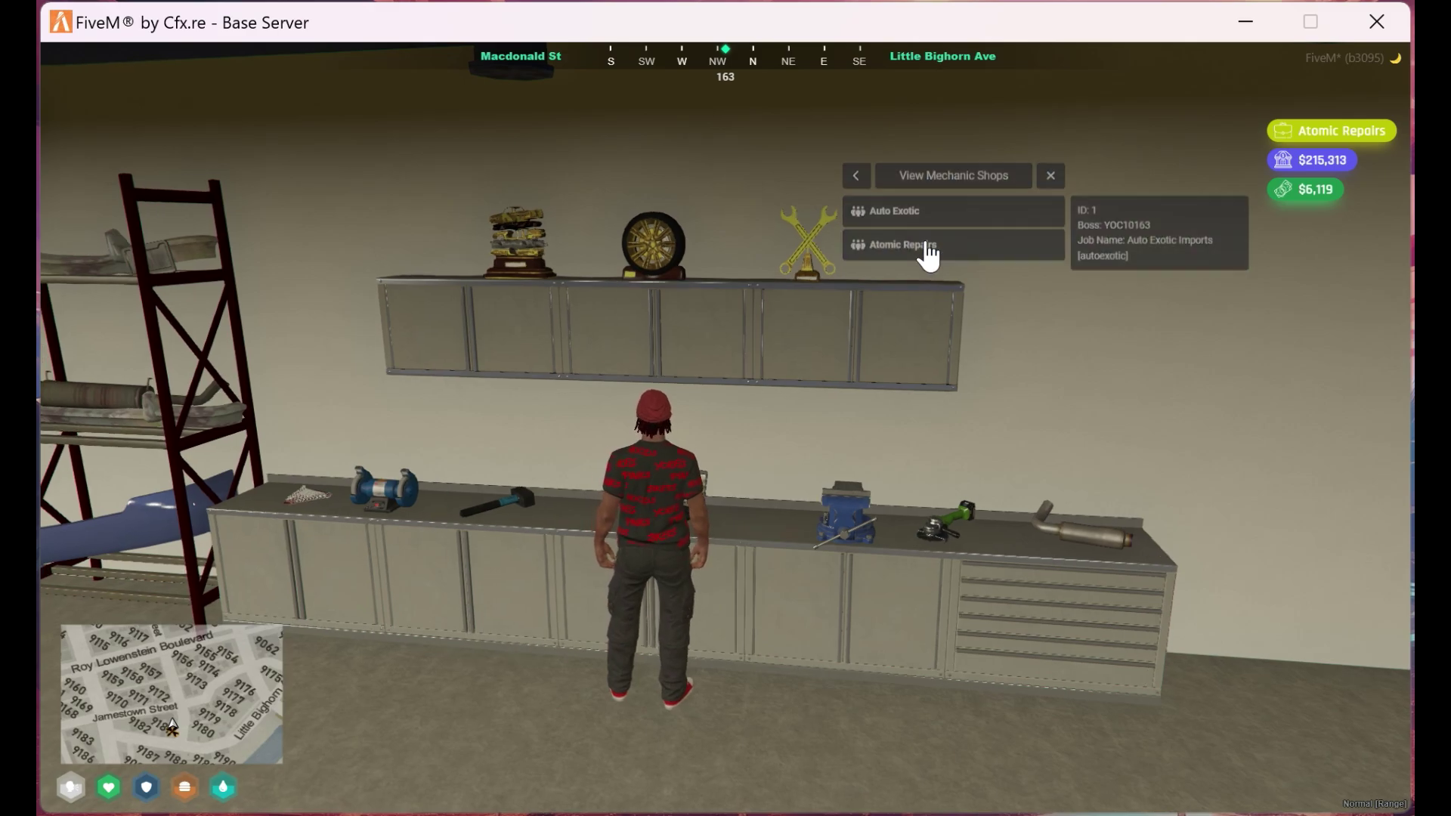
left_click(936, 254)
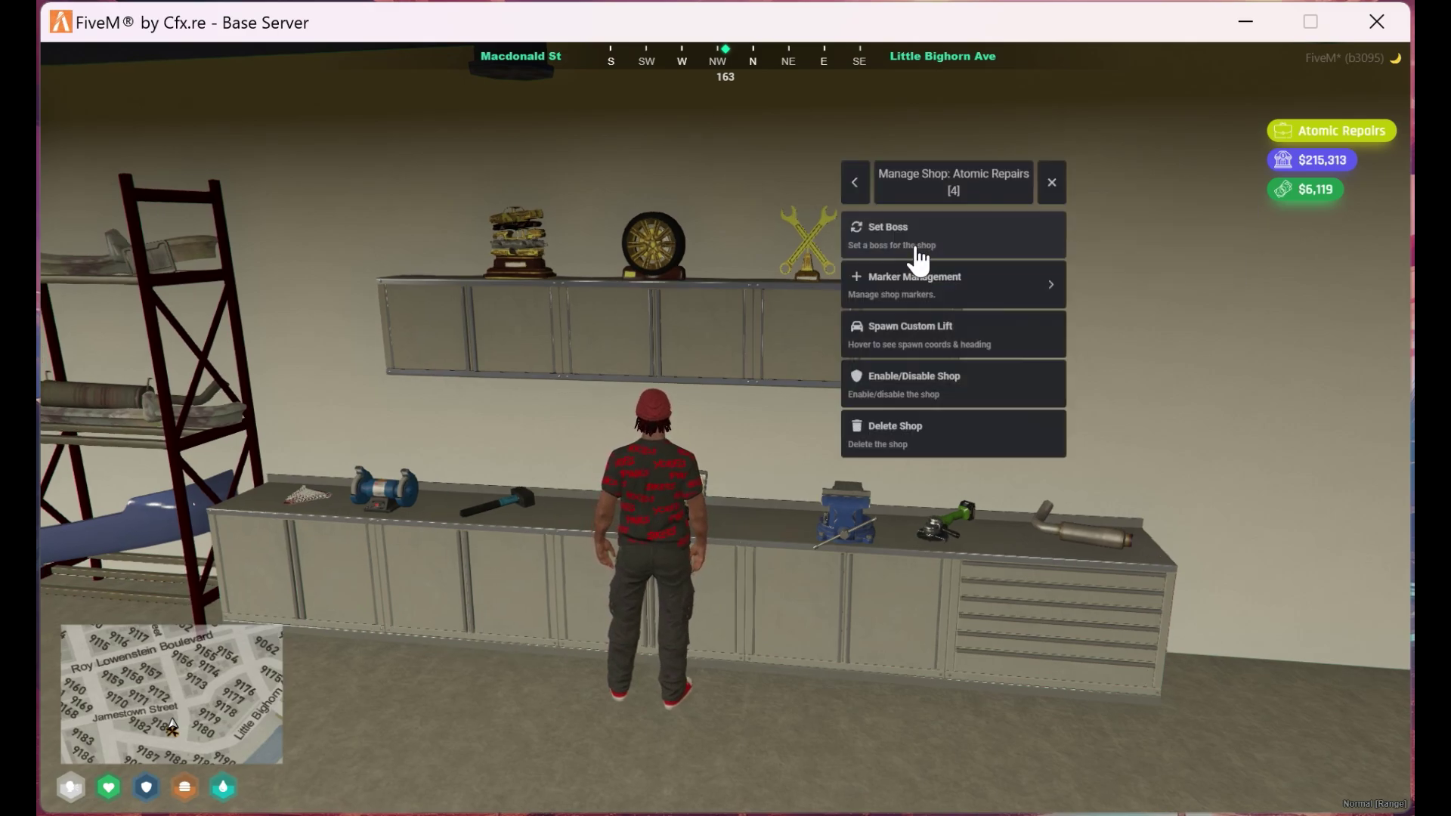
left_click(919, 296)
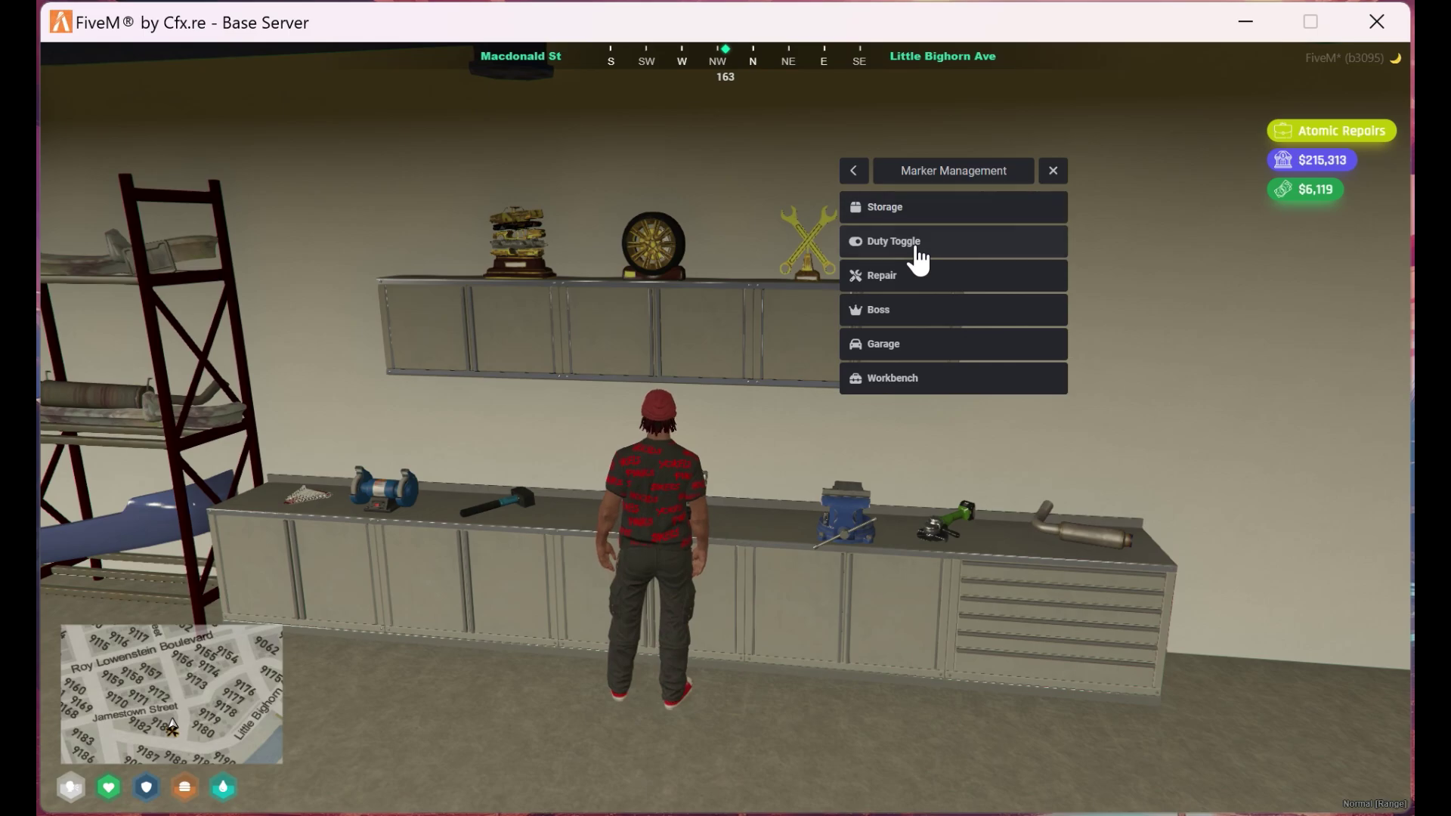
left_click(919, 261)
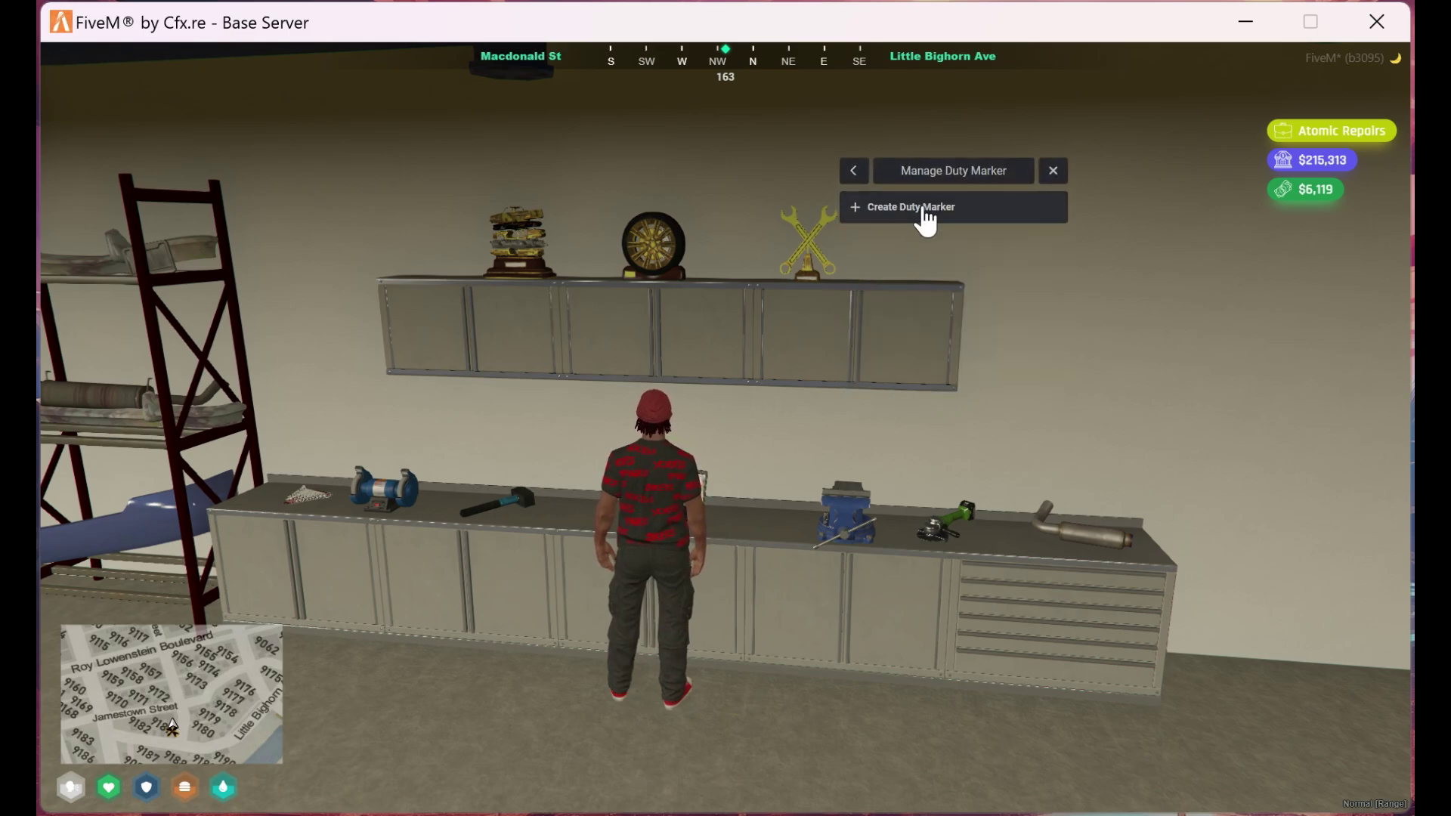
left_click(925, 221)
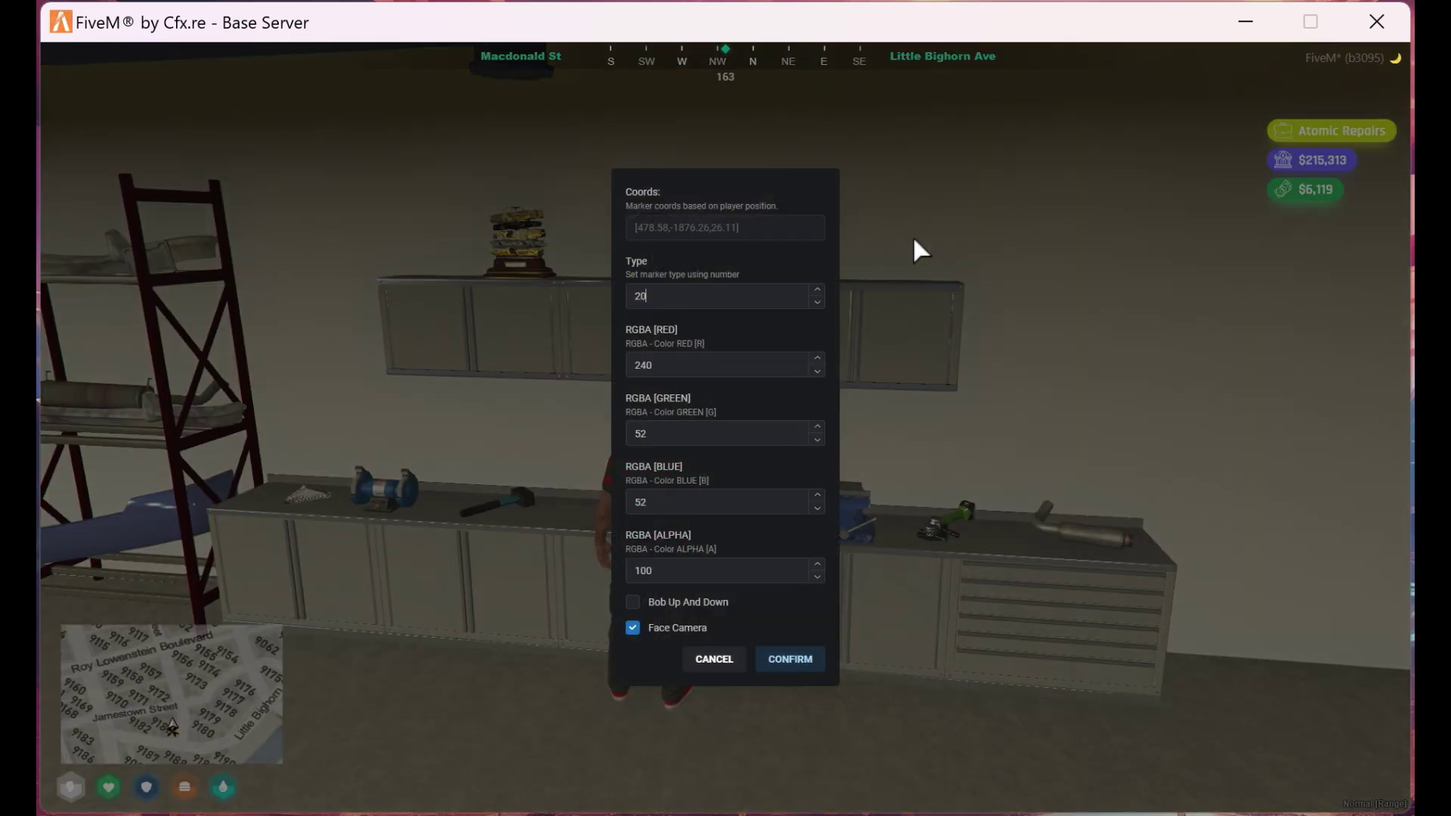
left_click(633, 603)
left_click(790, 660)
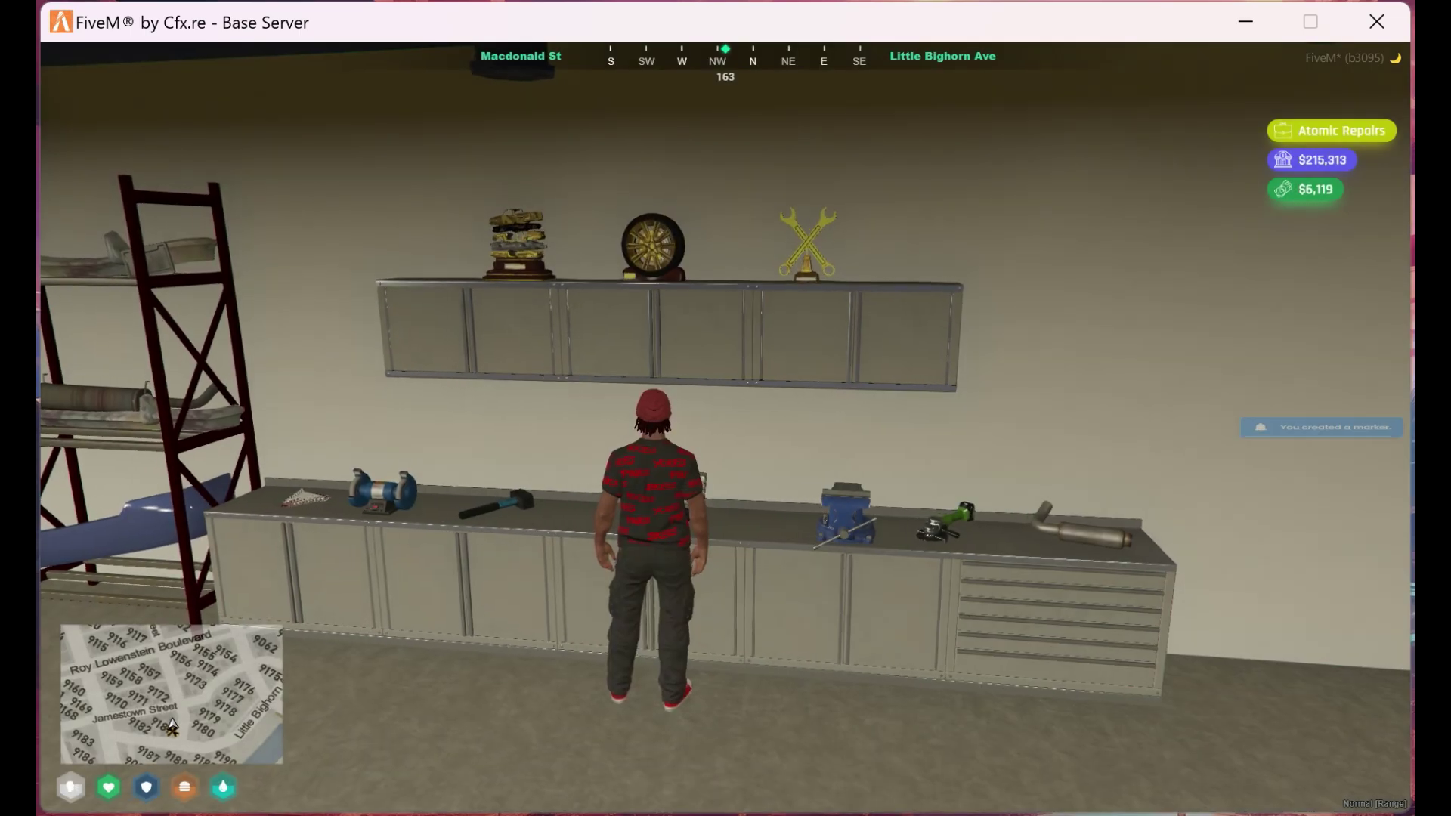
Step: Walk the character from the duty marker onto the vehicle lift platform facing the garage doors
key("a")
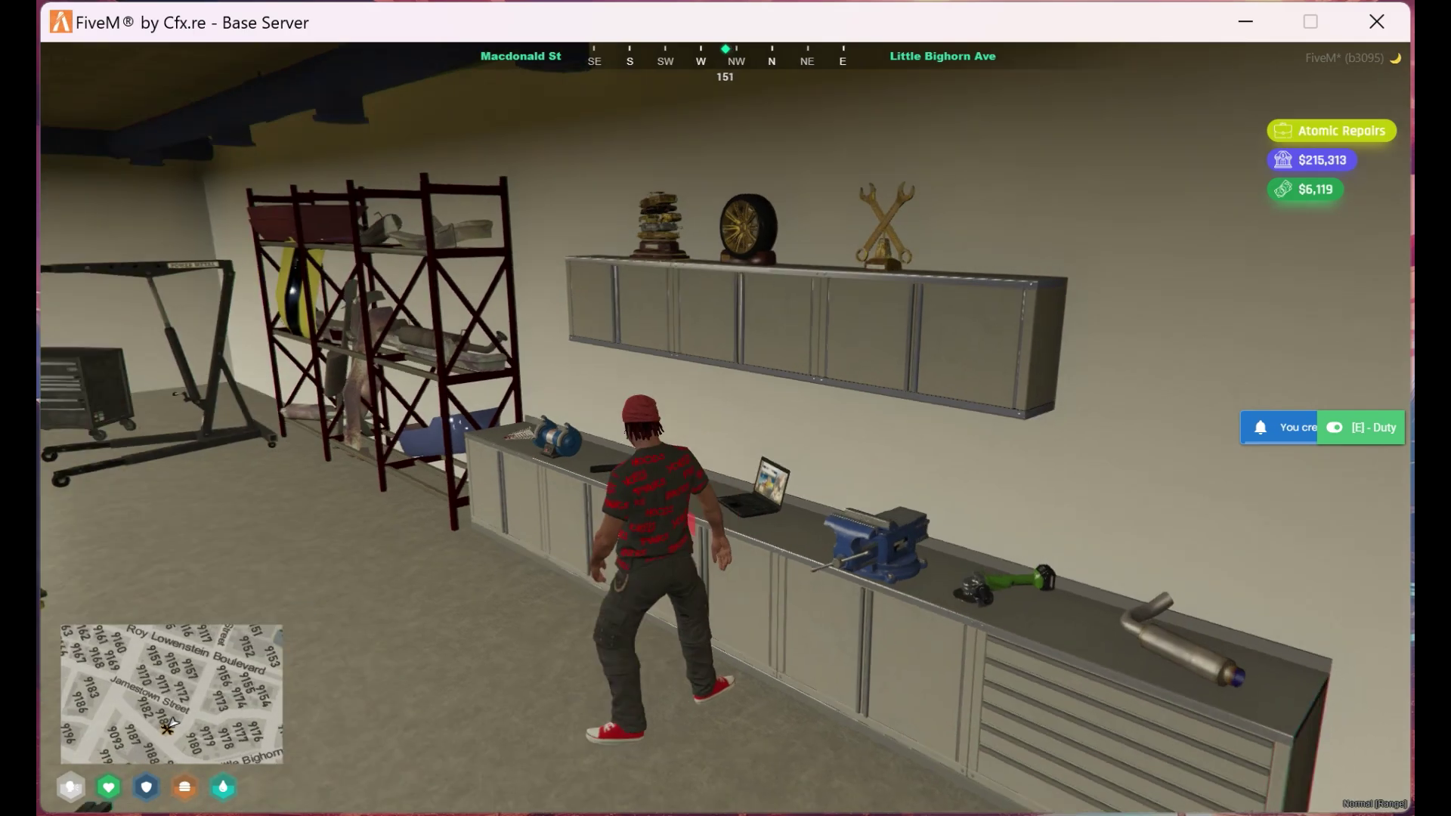
key("a")
key("w")
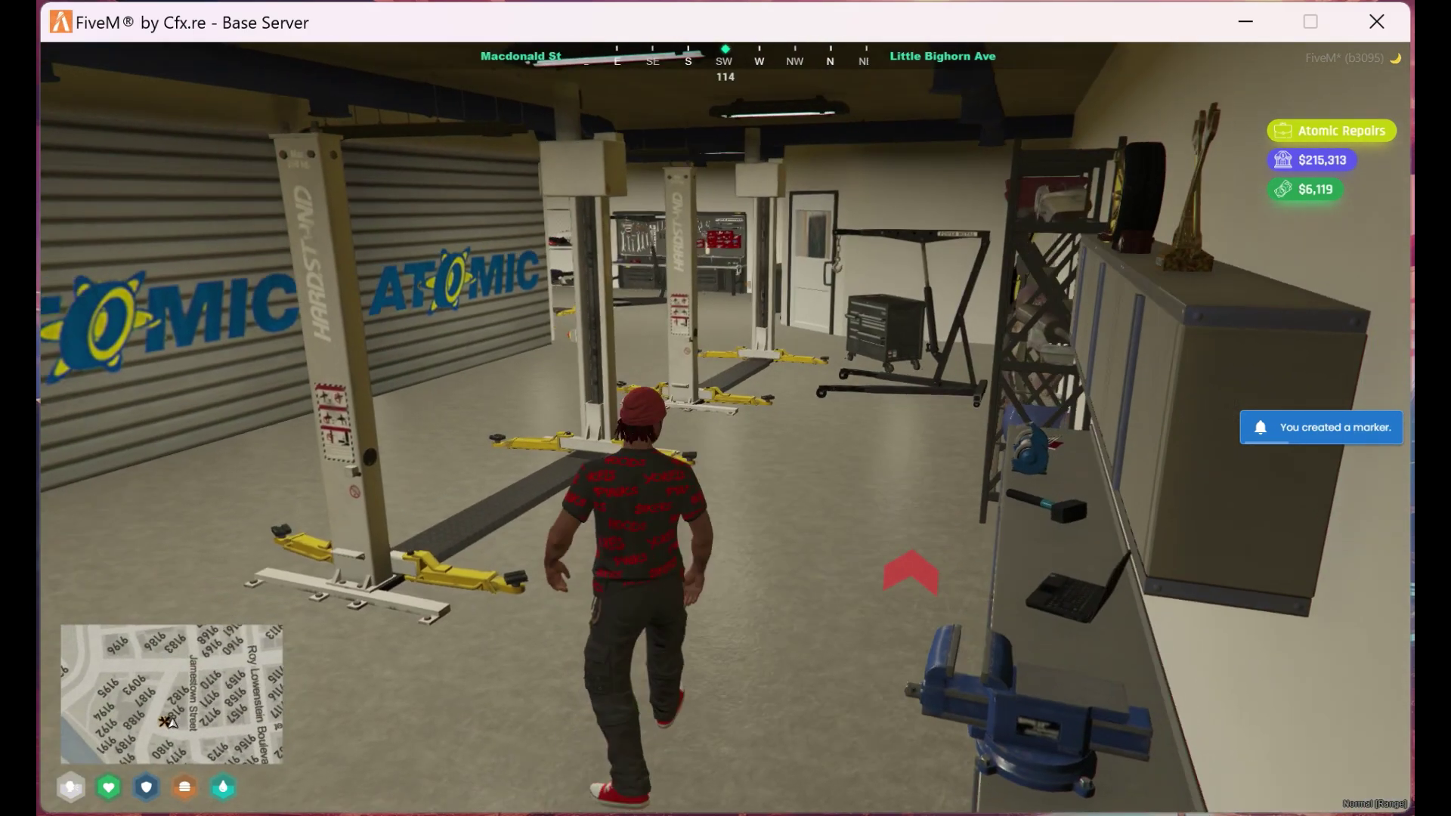
key("w")
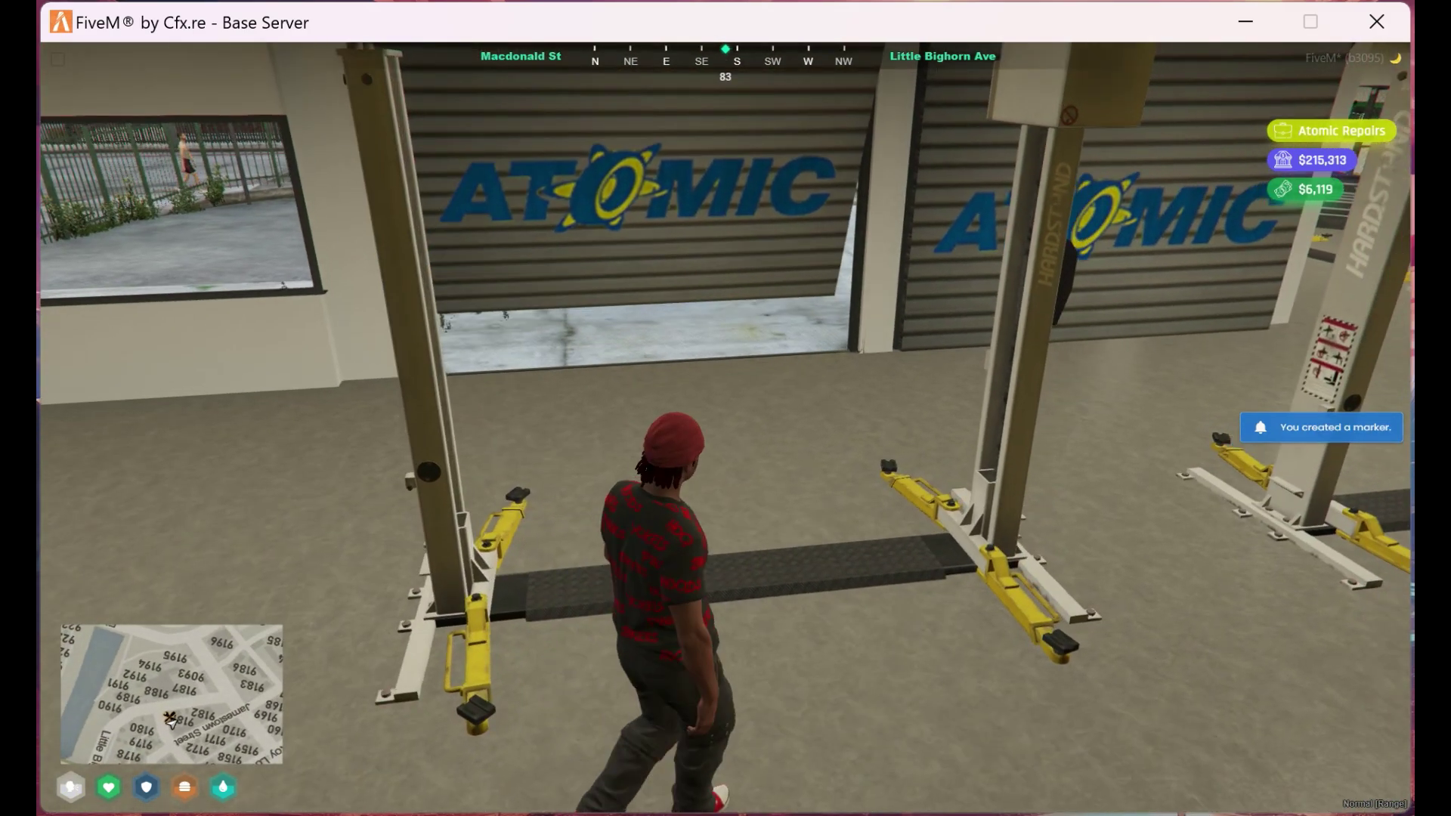
key("w")
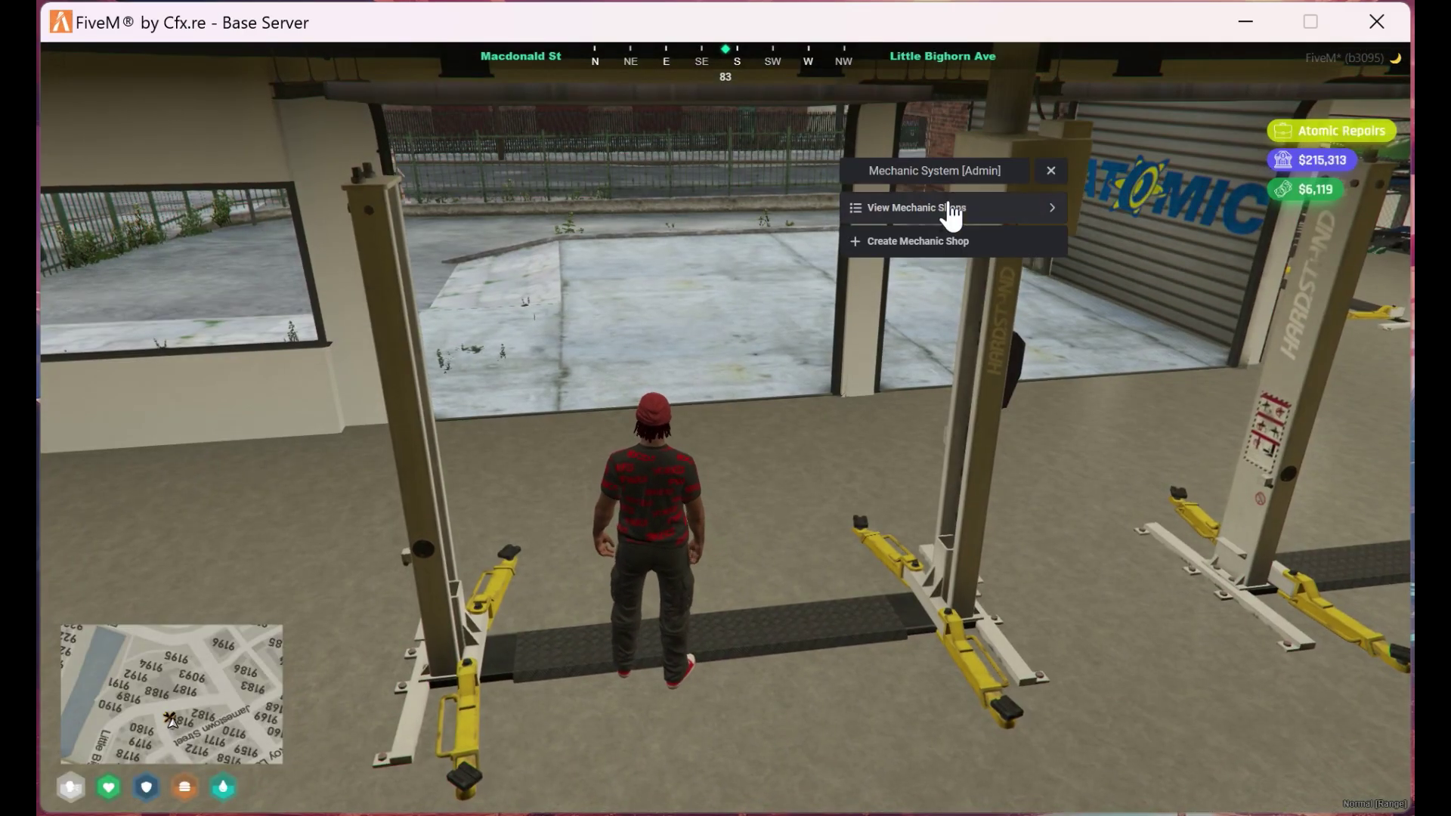
Step: Create an Atomic Repairs shop marker at the vehicle lift with type 20, RGBA 240, 52, 52, 100, Bob Up And Down and Face Camera enabled
left_click(942, 214)
left_click(943, 302)
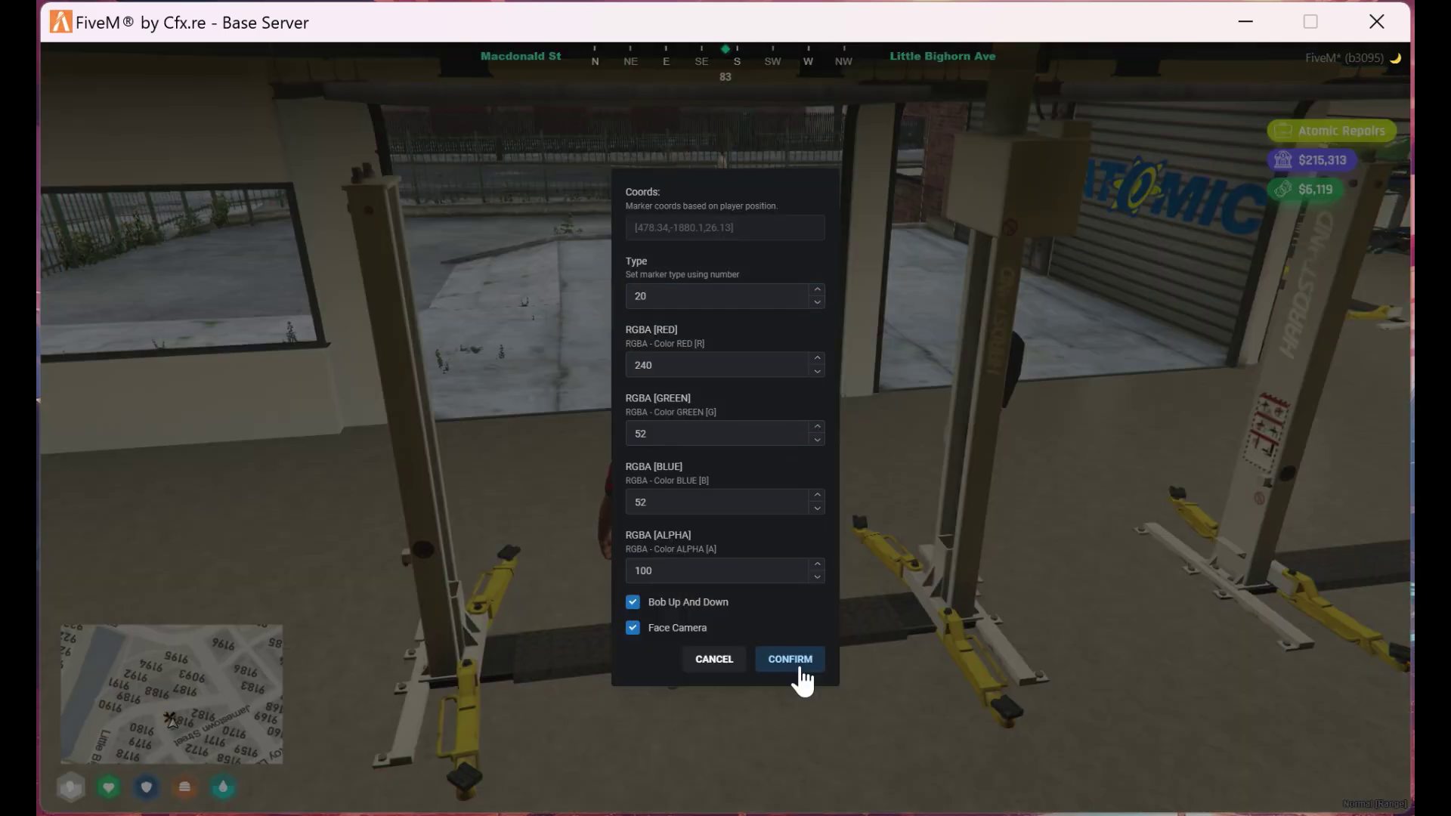
left_click(791, 660)
Step: Walk to the parts shelves and create a type 20 shop marker there, colour 240, 52, 52, with Bob Up And Down and Face Camera enabled
key("w")
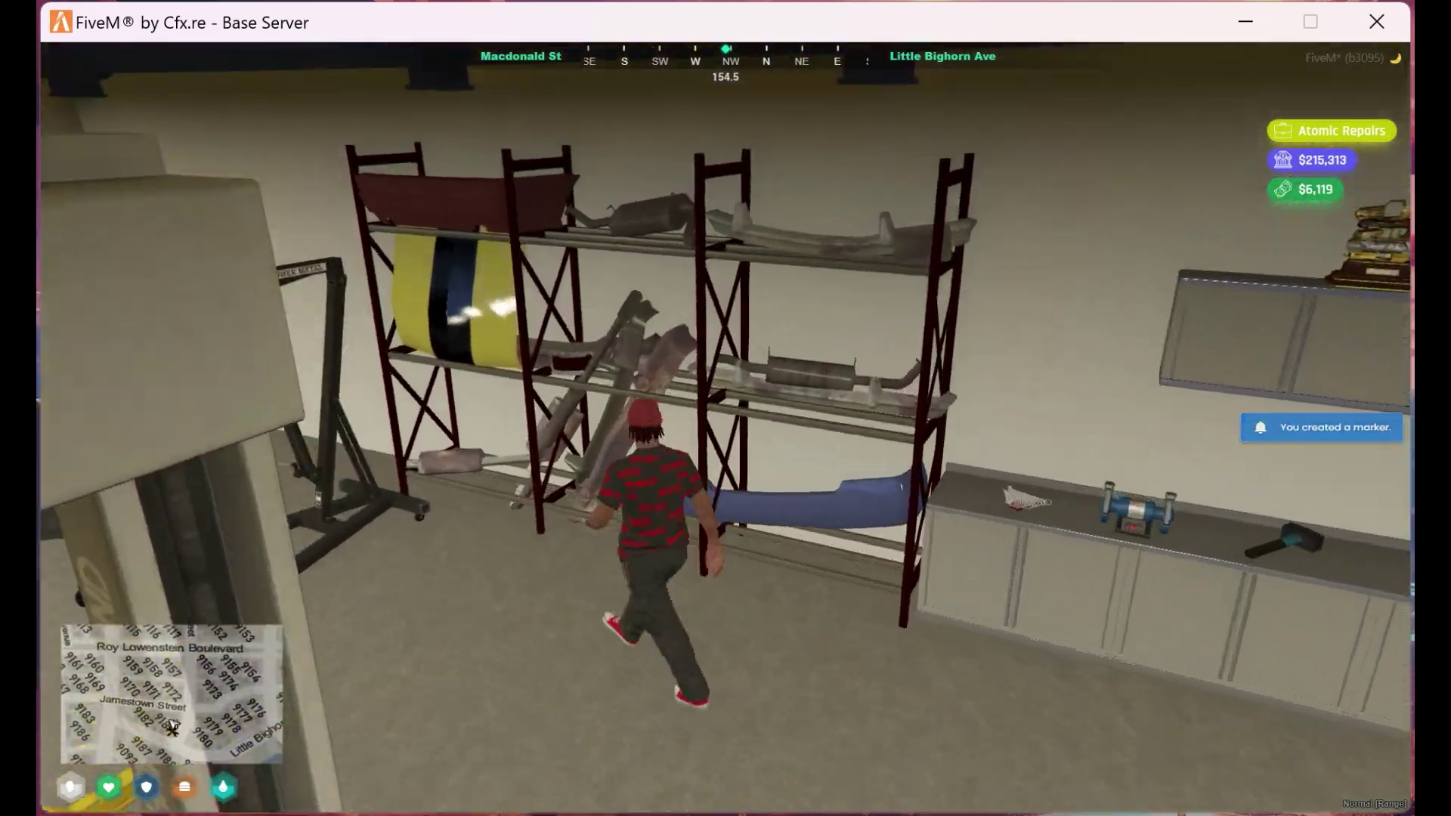
left_click(923, 233)
left_click(941, 204)
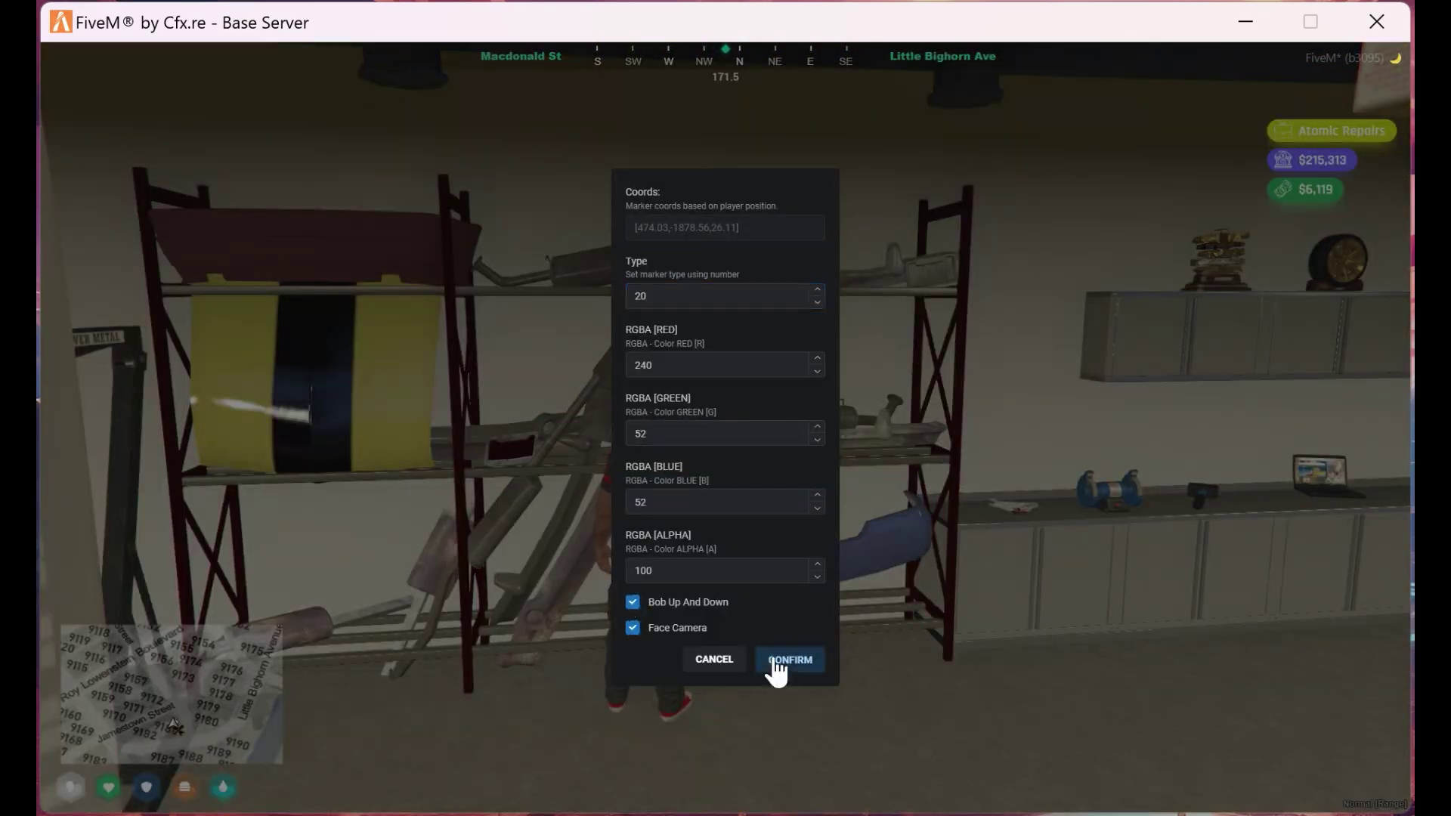
left_click(771, 670)
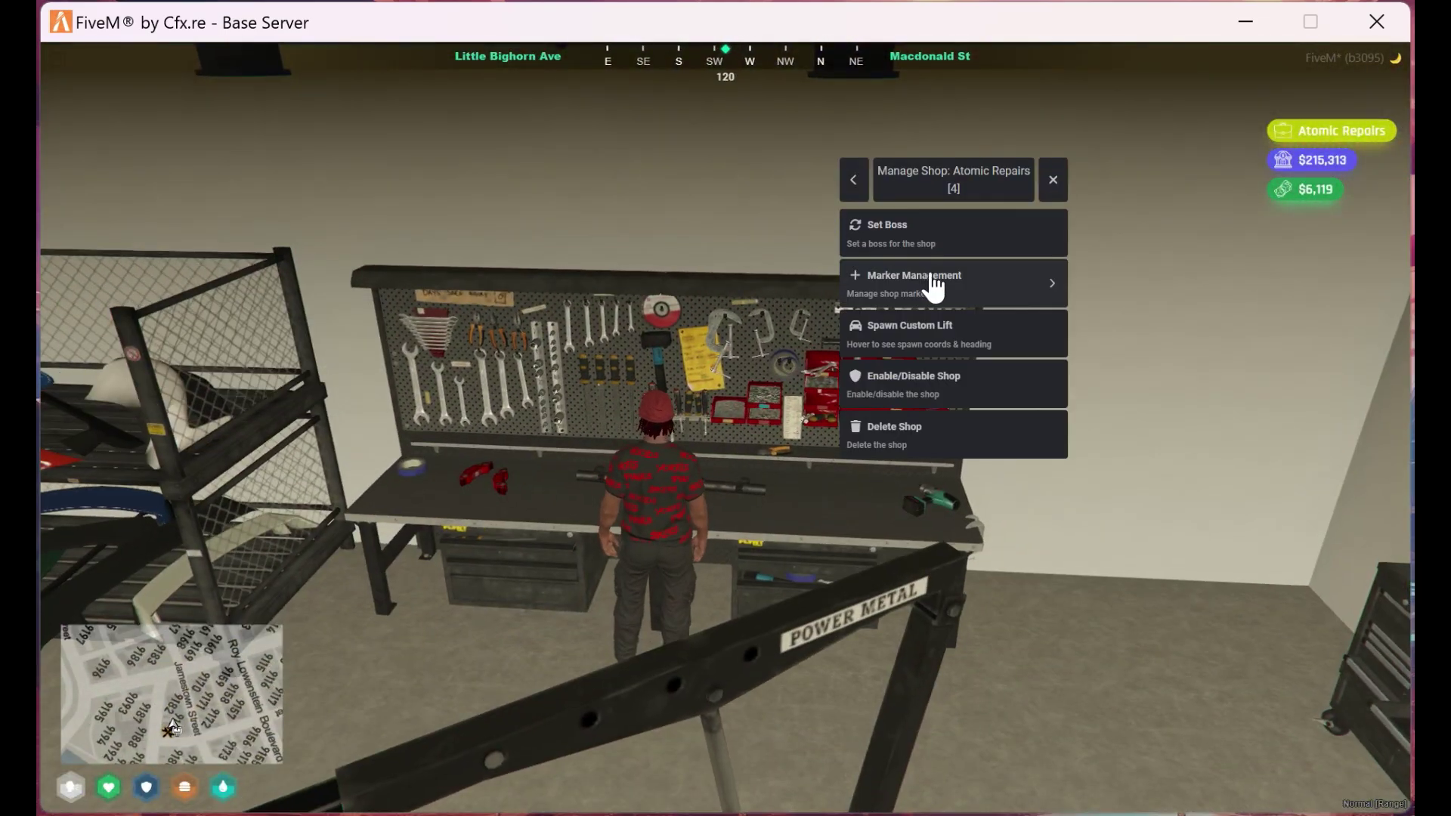
Step: Create a workbench marker at the tool bench and open its crafting menu
left_click(930, 285)
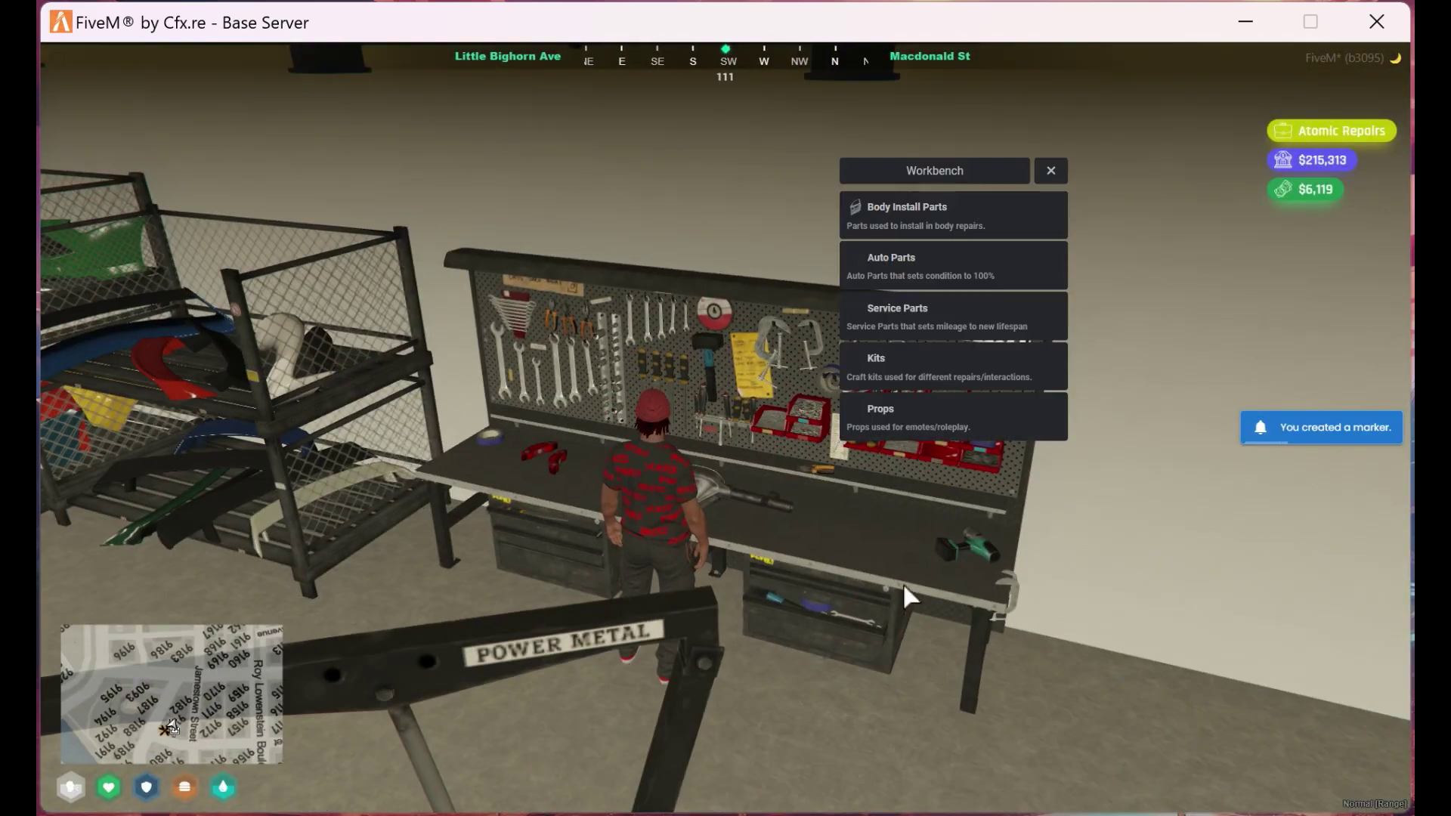
left_click(923, 270)
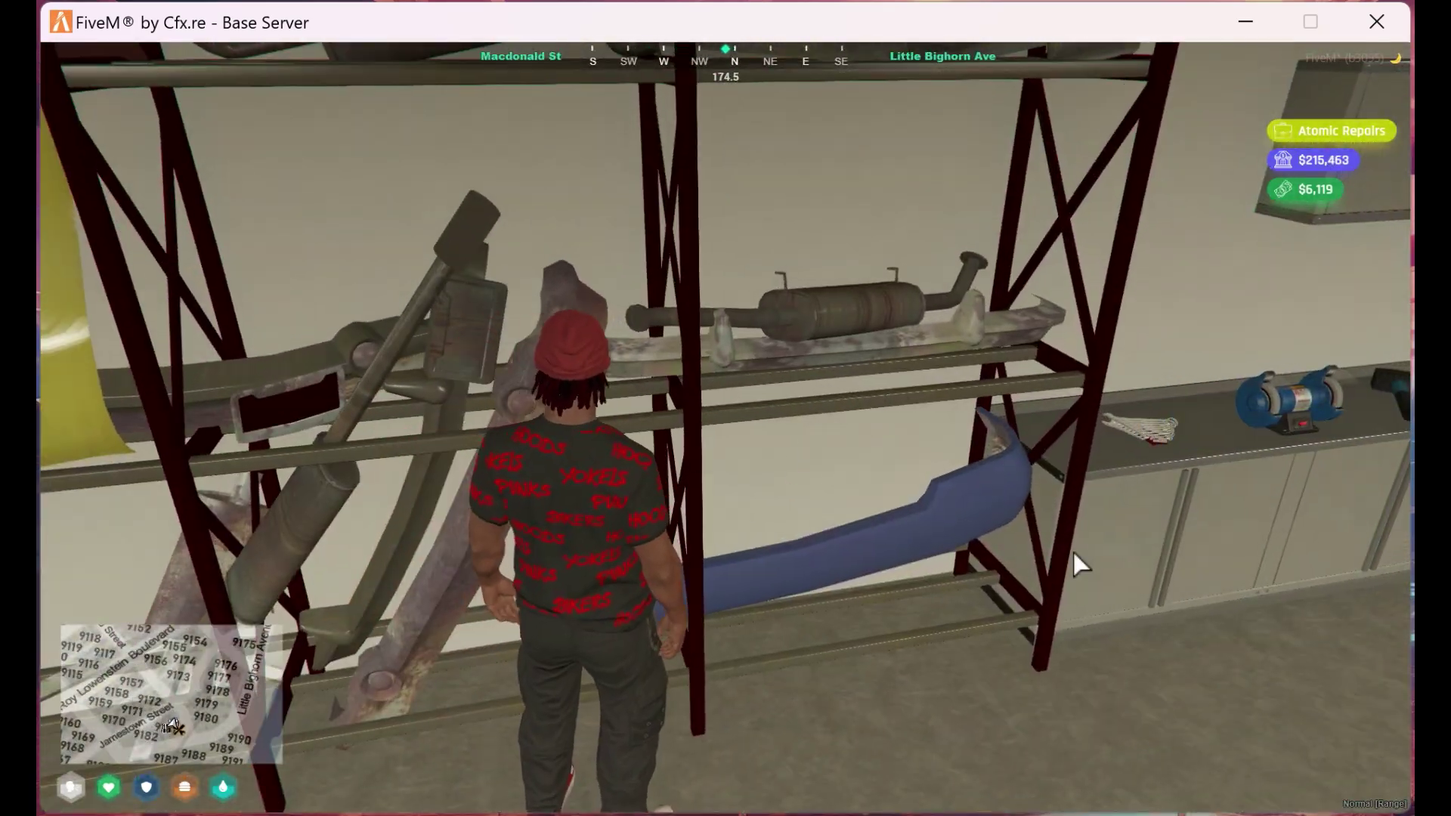
left_click(1080, 563)
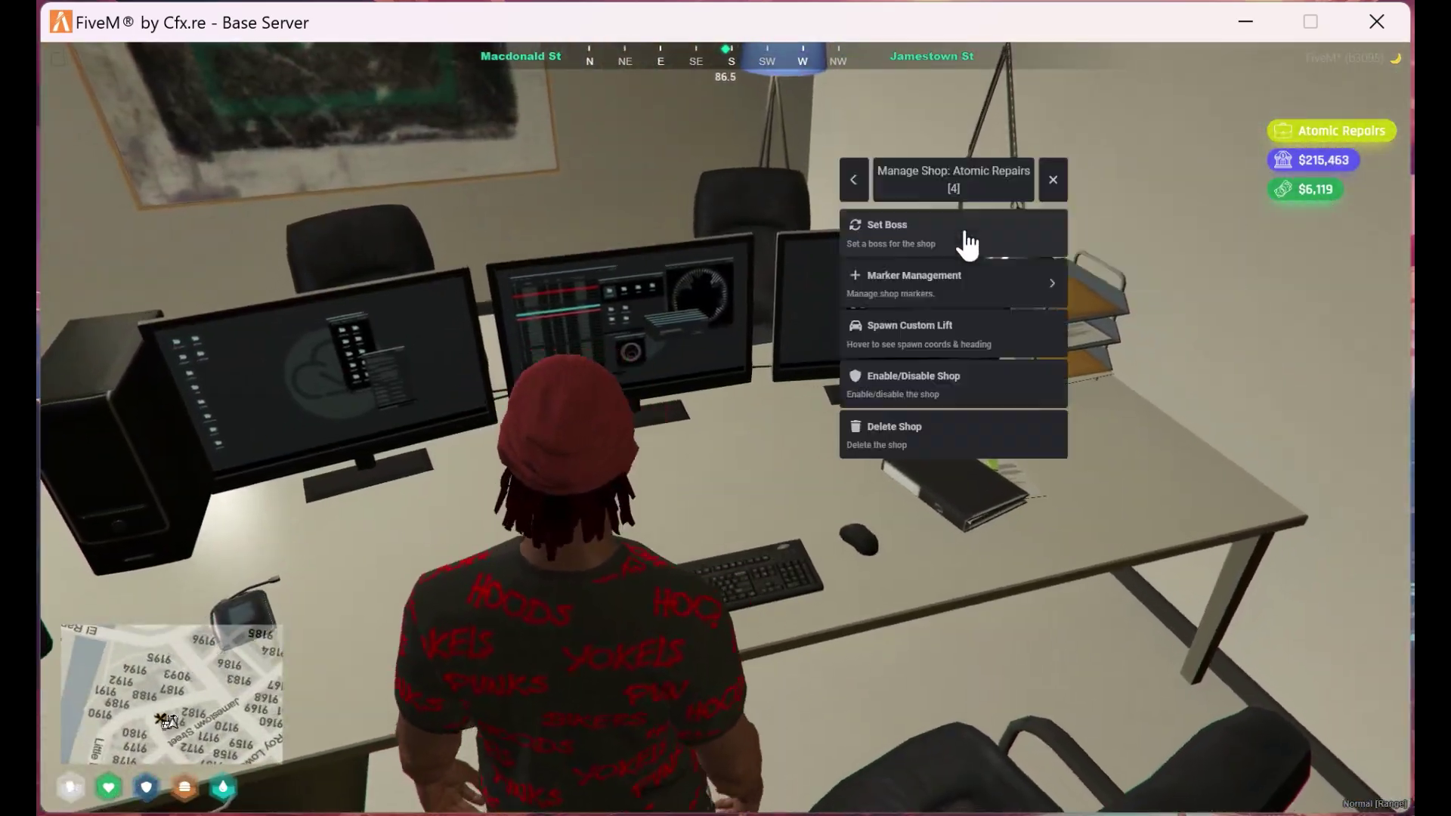
Step: Create a boss marker at the office desk with type 20, RGBA 240, 52, 52, 100, Bob Up And Down and Face Camera enabled
left_click(949, 285)
left_click(929, 224)
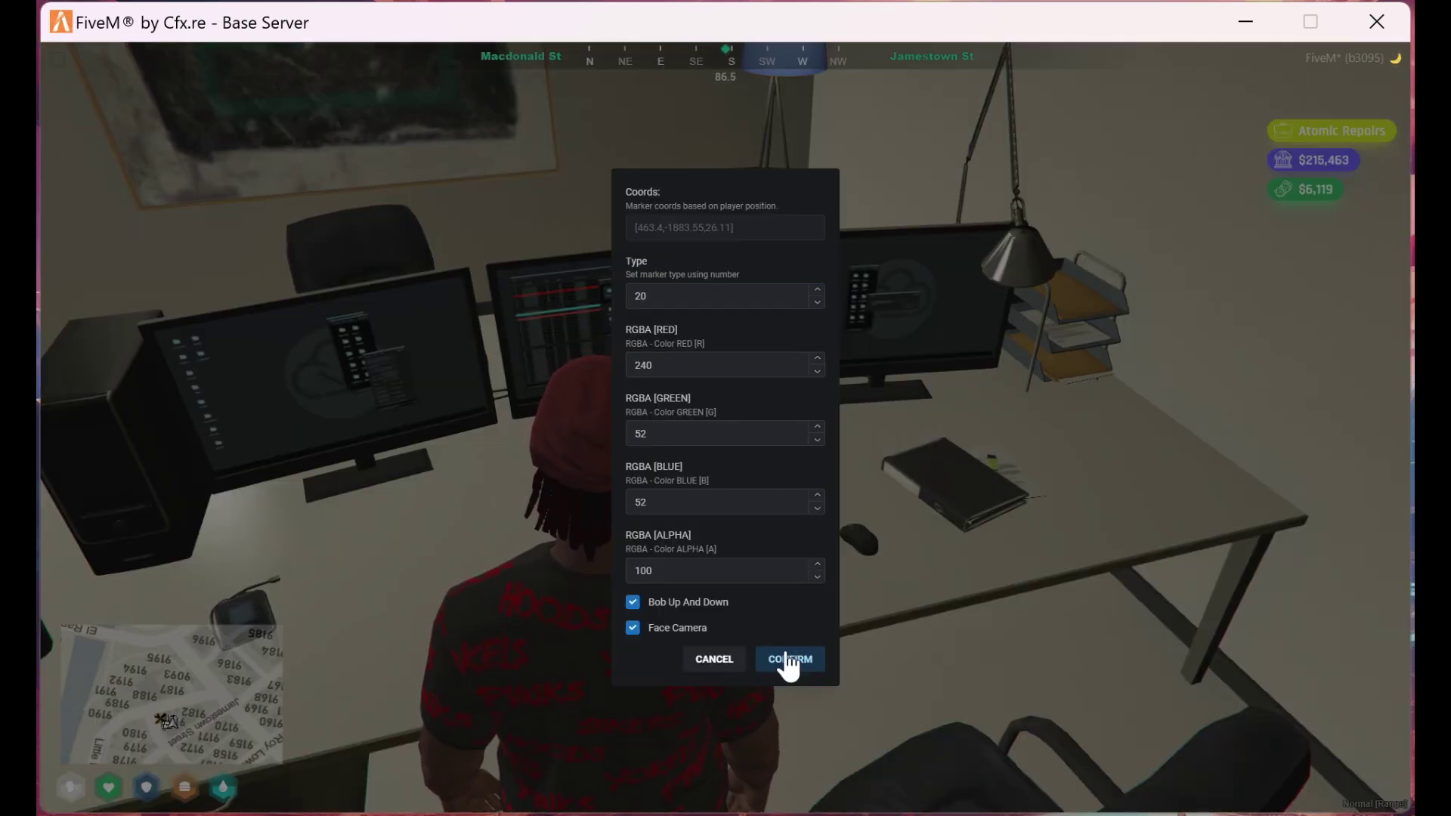
left_click(788, 658)
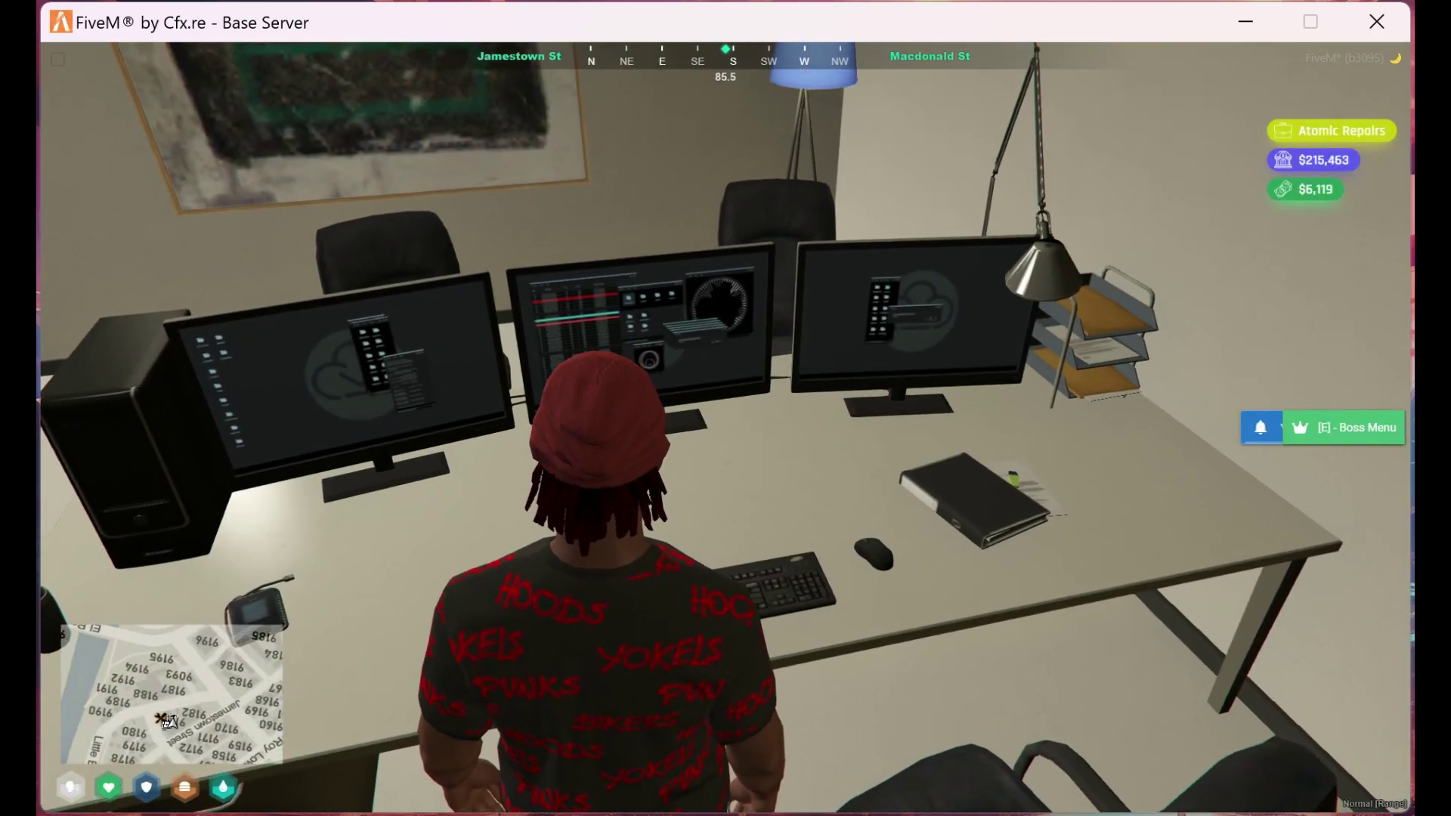
Step: Open the boss menu at the desk and examine the employee management and promotion grade options
key("e")
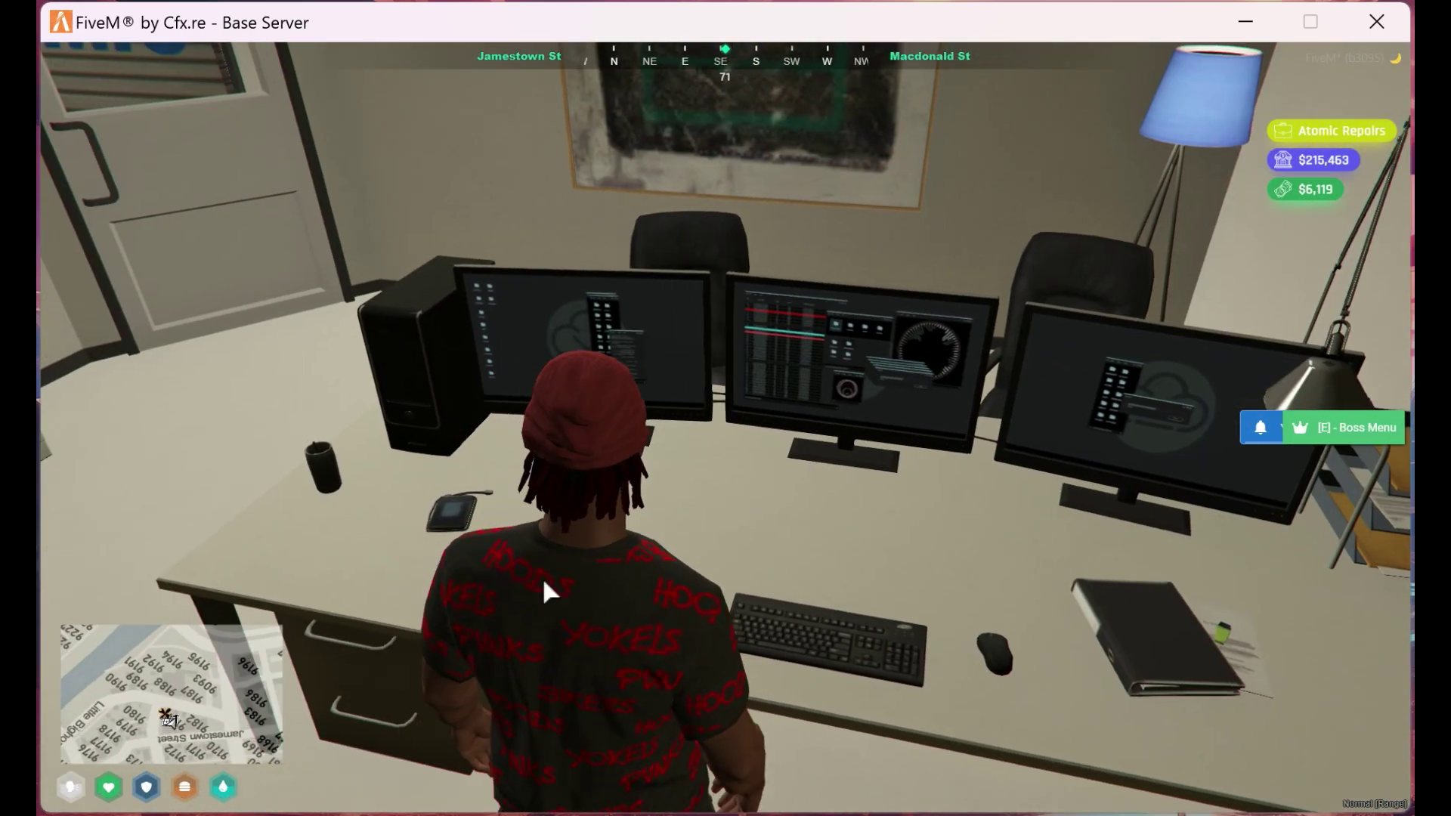
key("e")
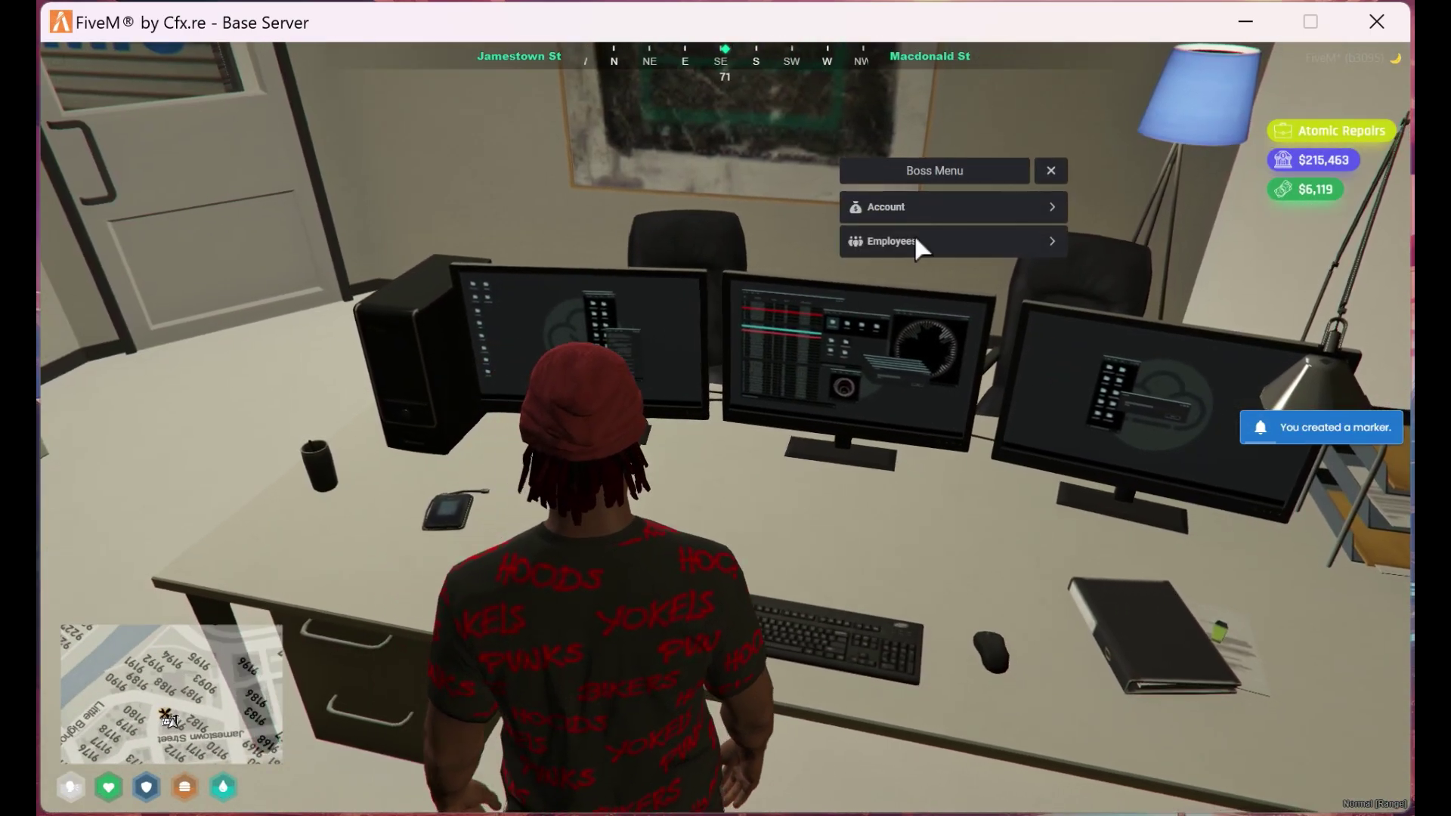
left_click(905, 241)
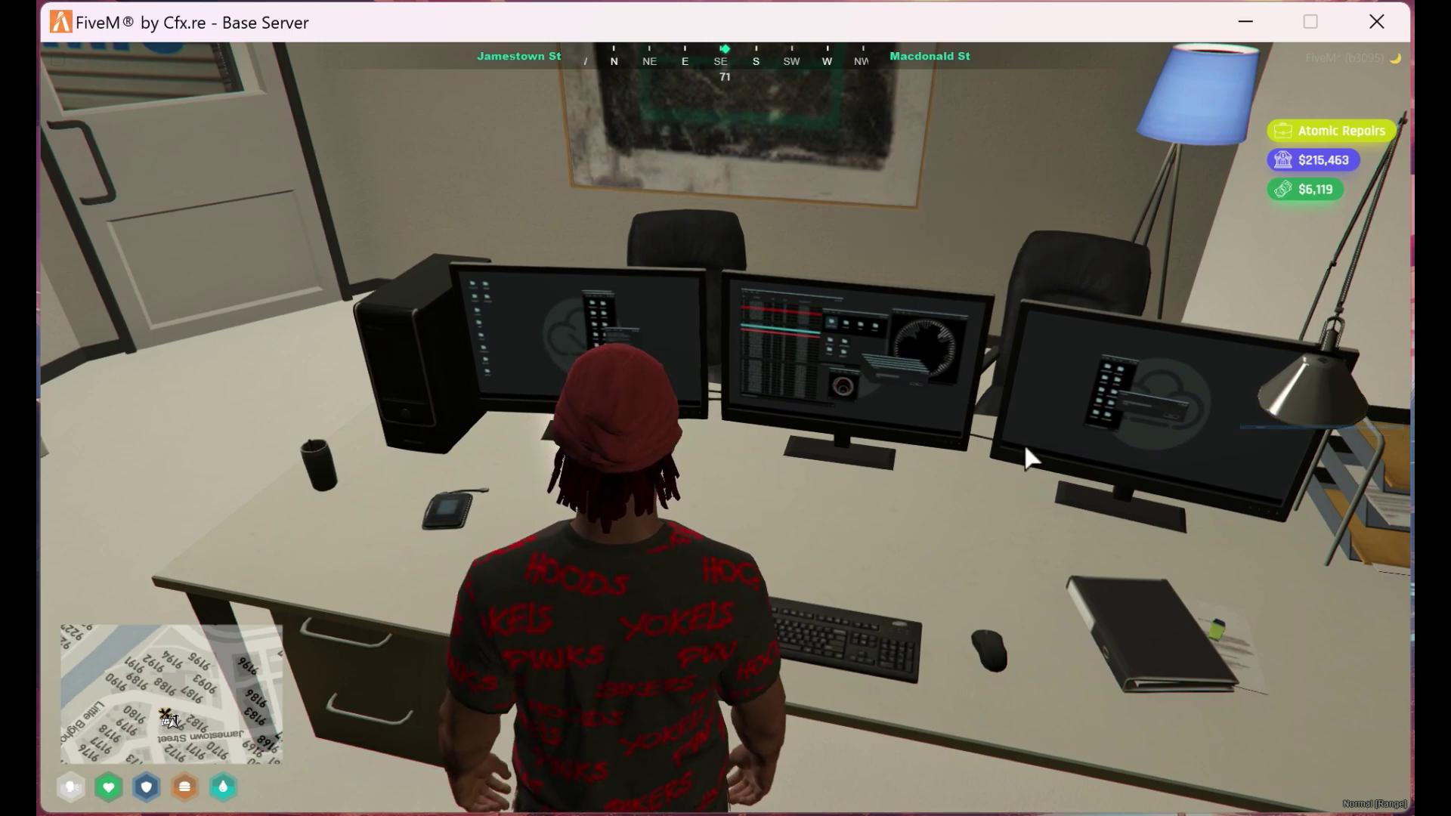
left_click(920, 234)
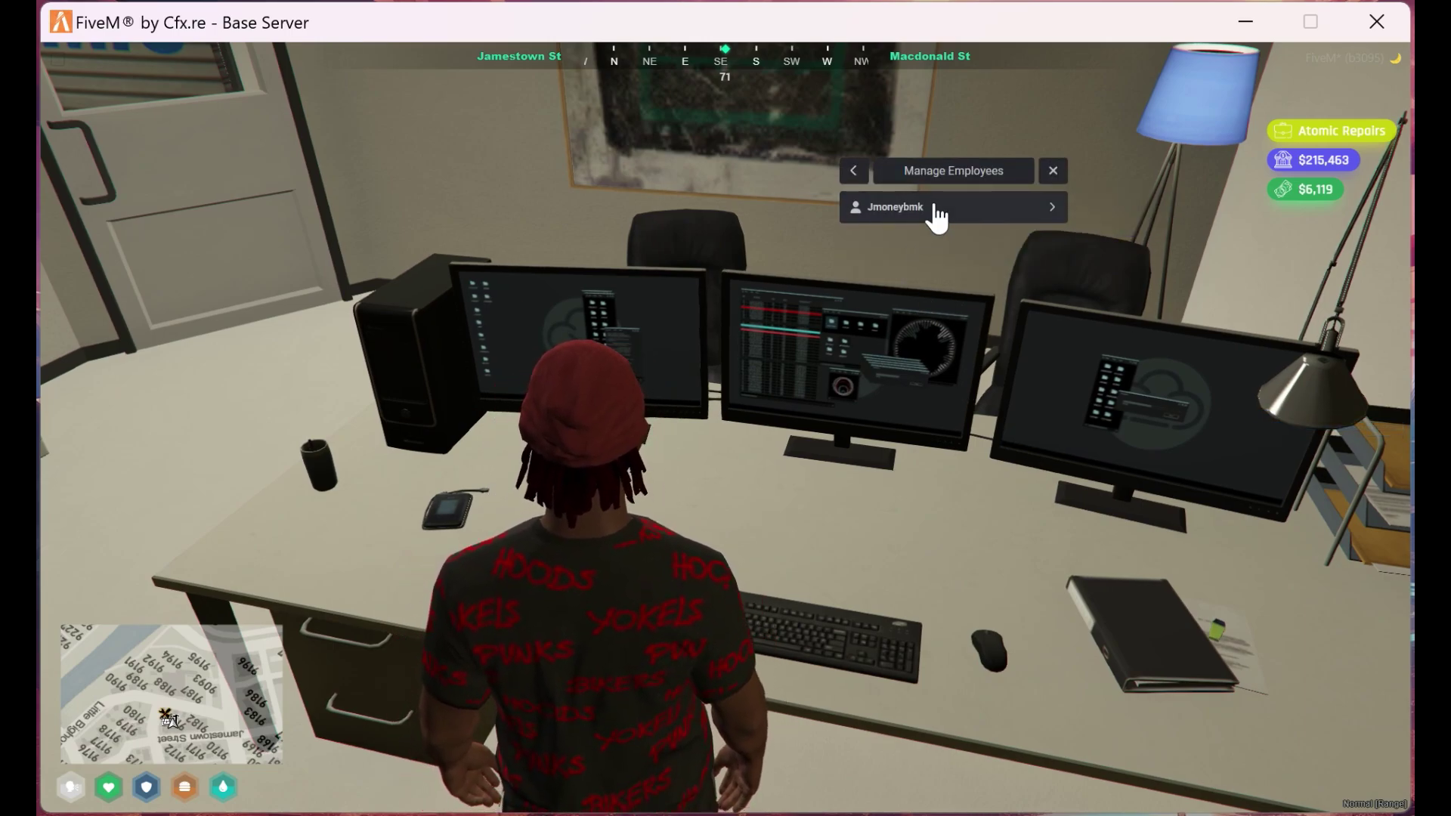
left_click(937, 216)
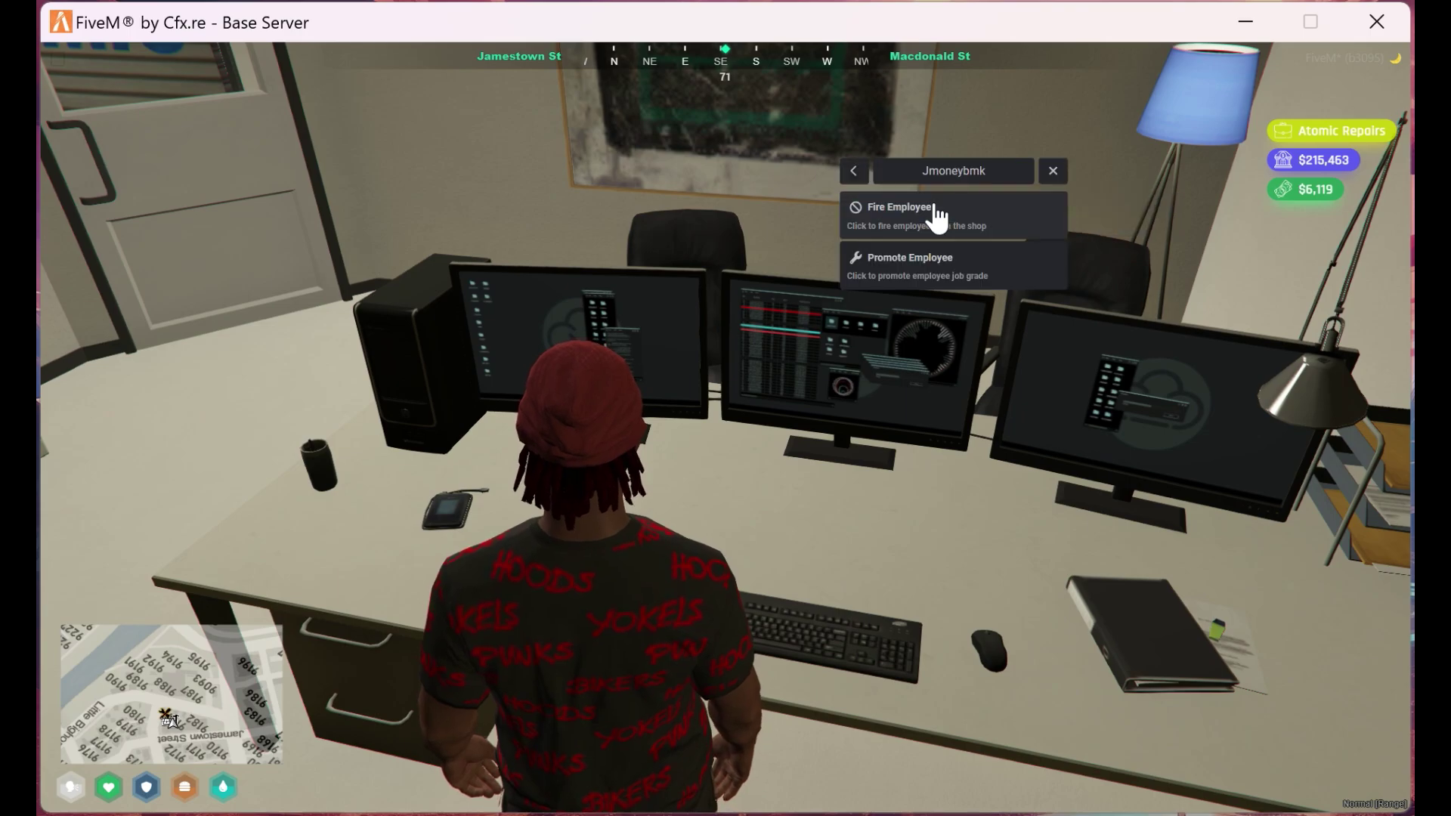
left_click(943, 281)
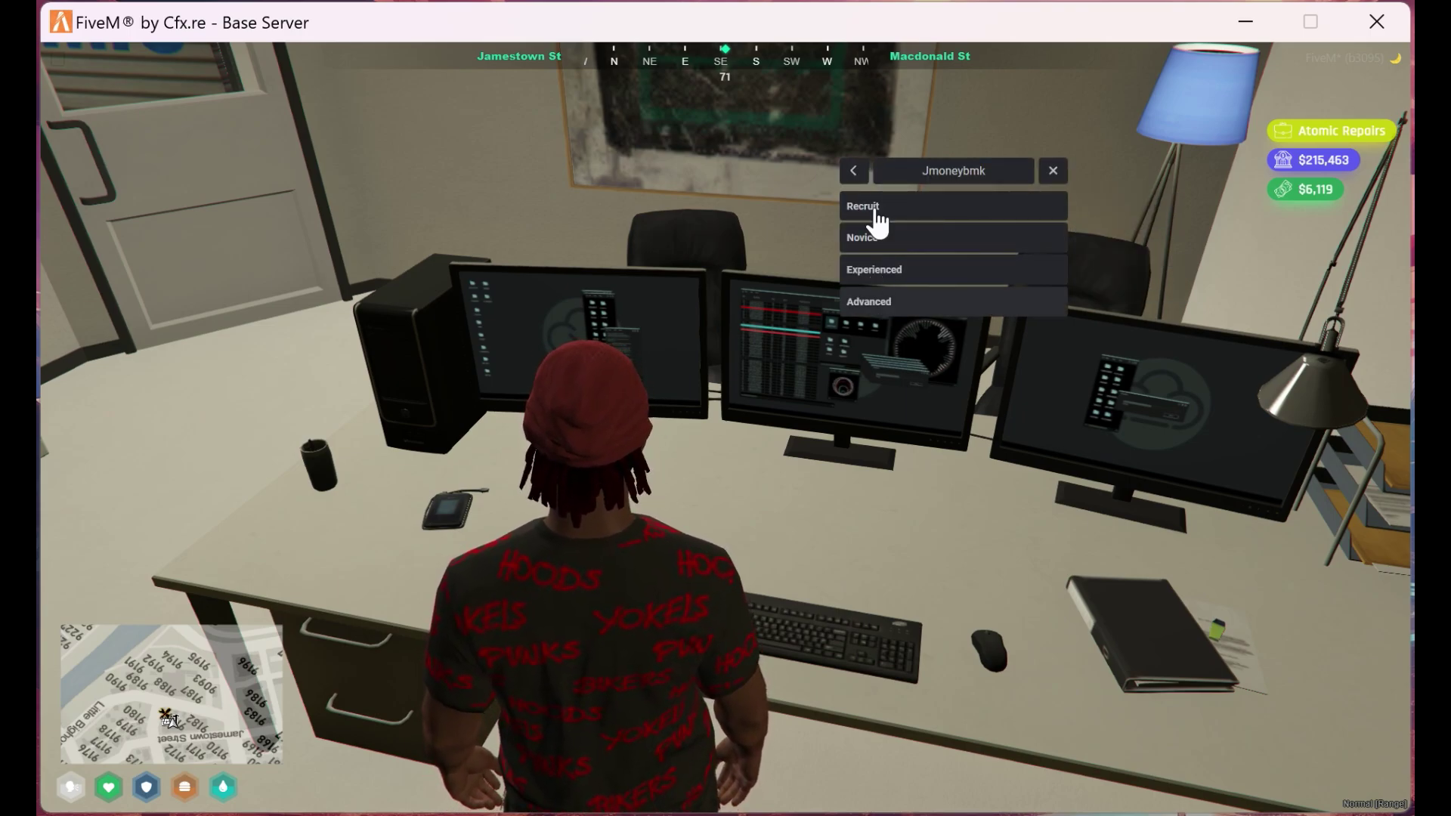
left_click(854, 171)
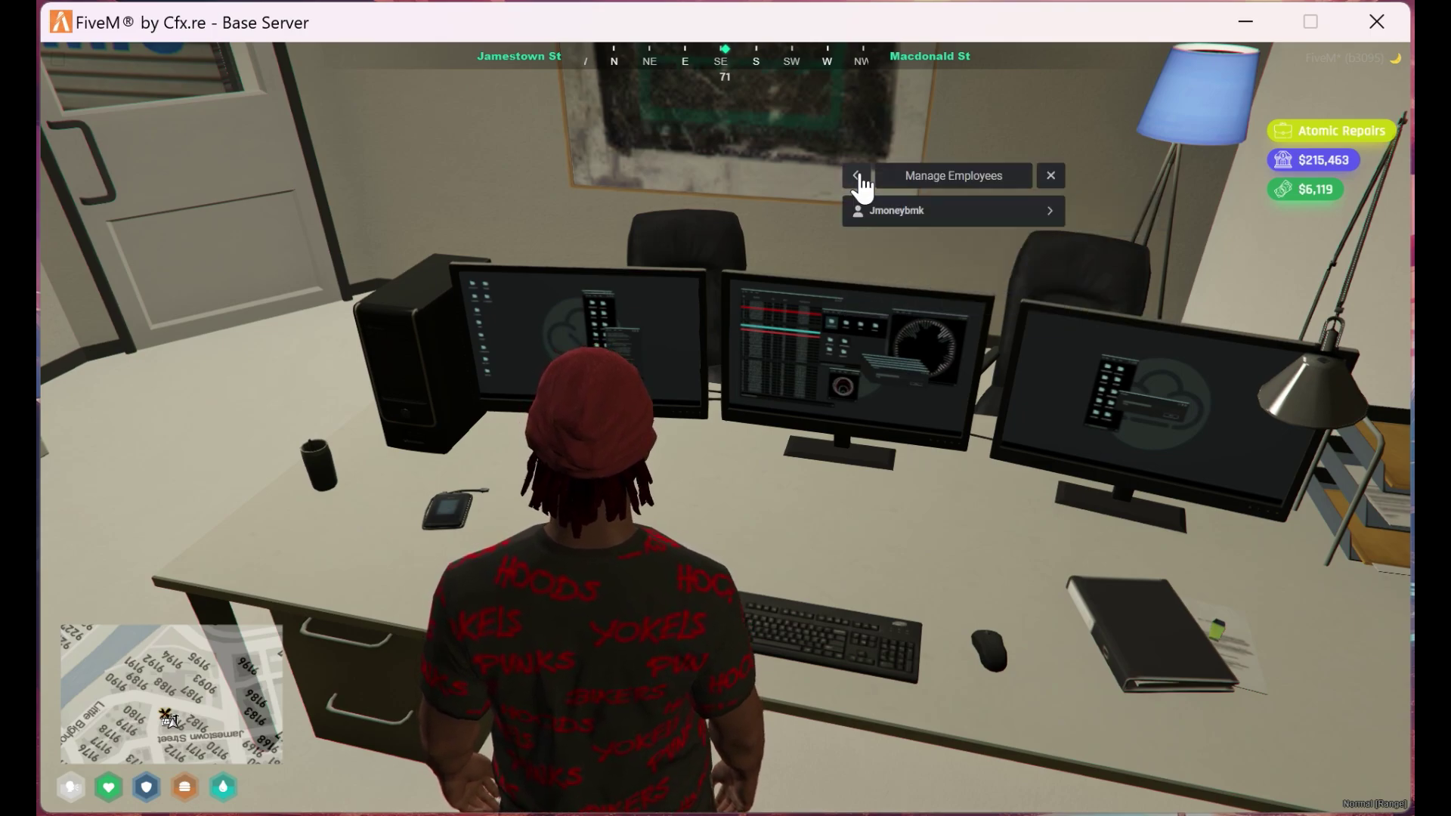
left_click(859, 176)
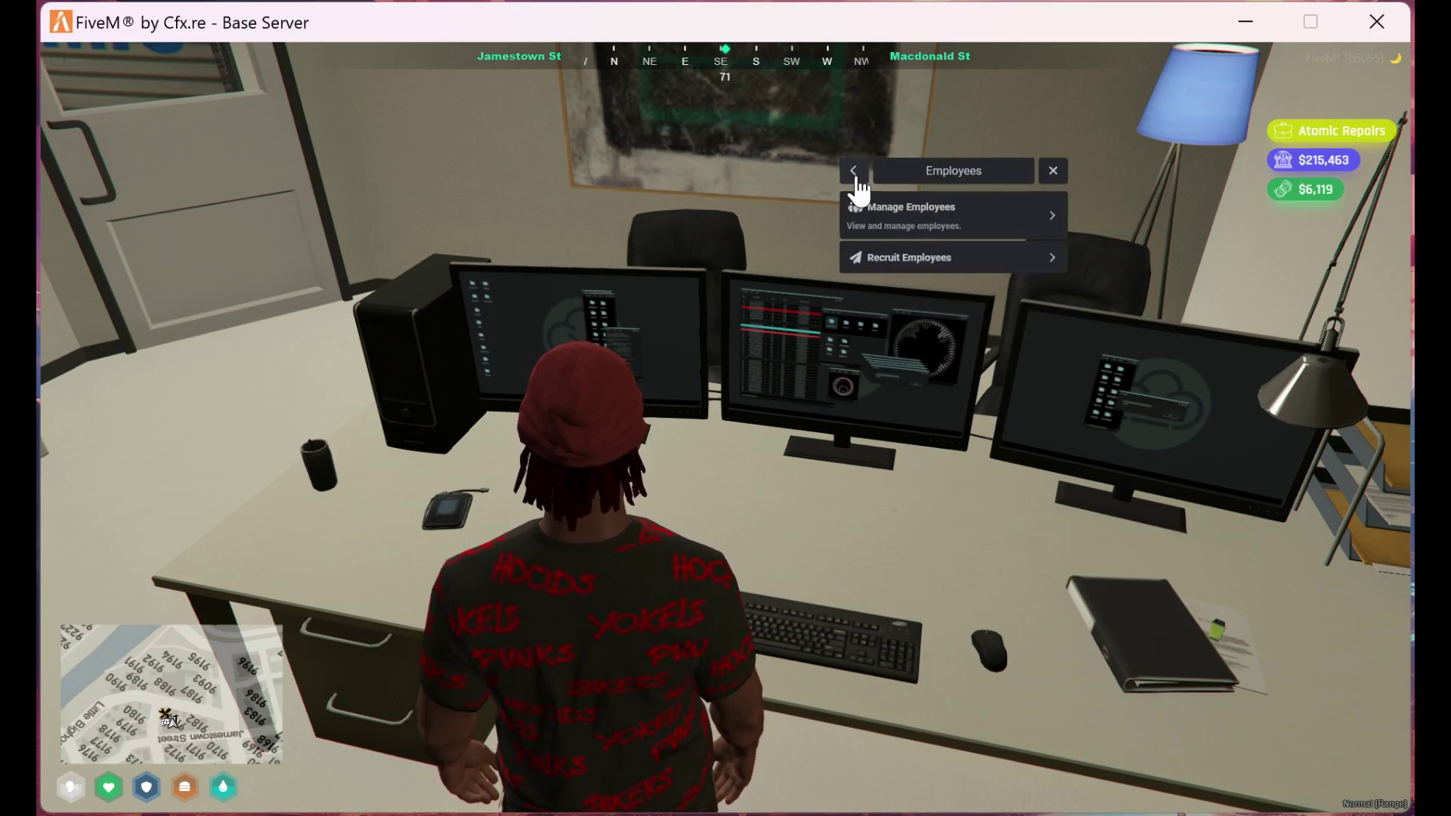
left_click(860, 180)
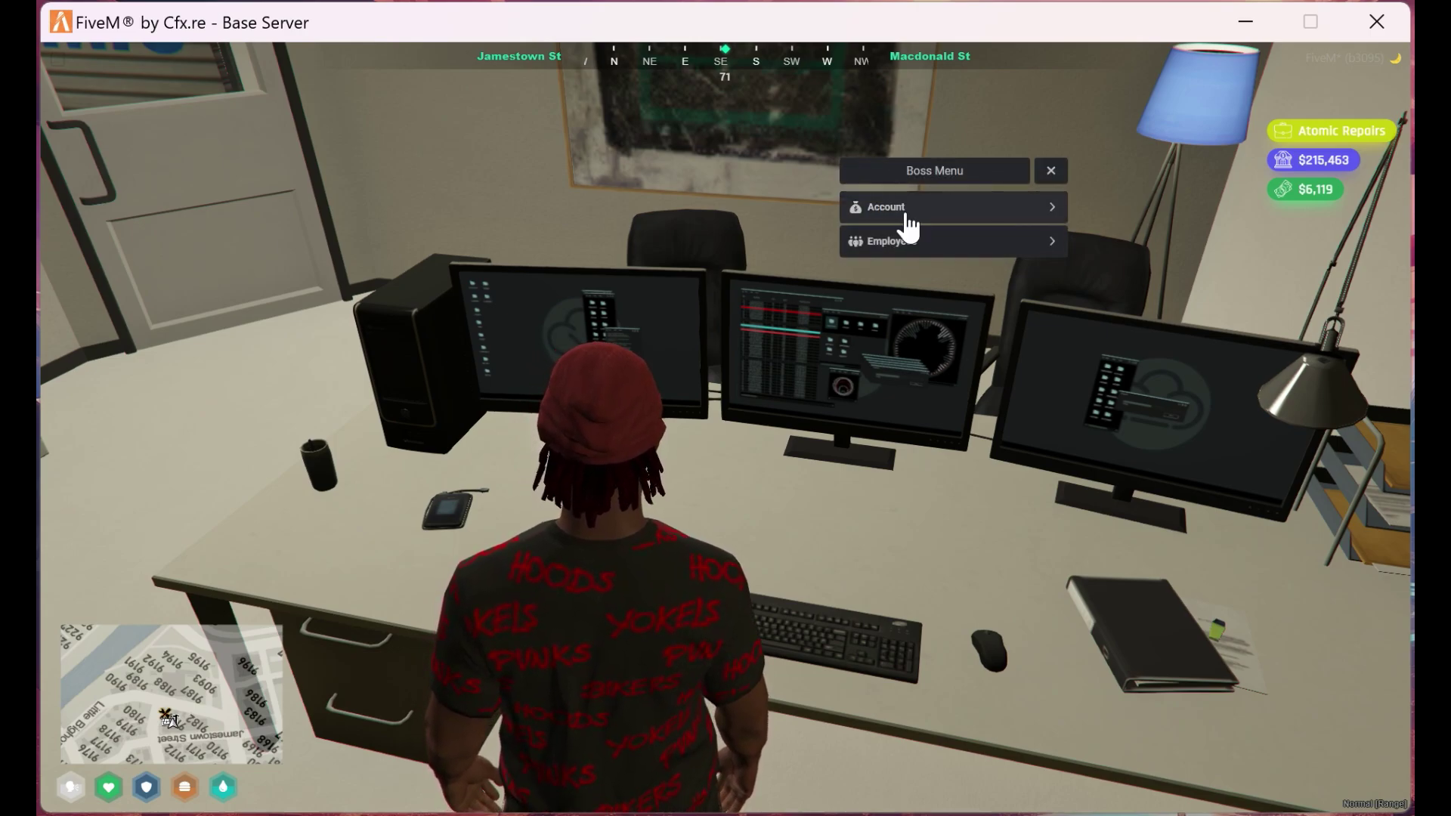
Step: Deposit $5000 into the Atomic Repairs shop account
key("Escape")
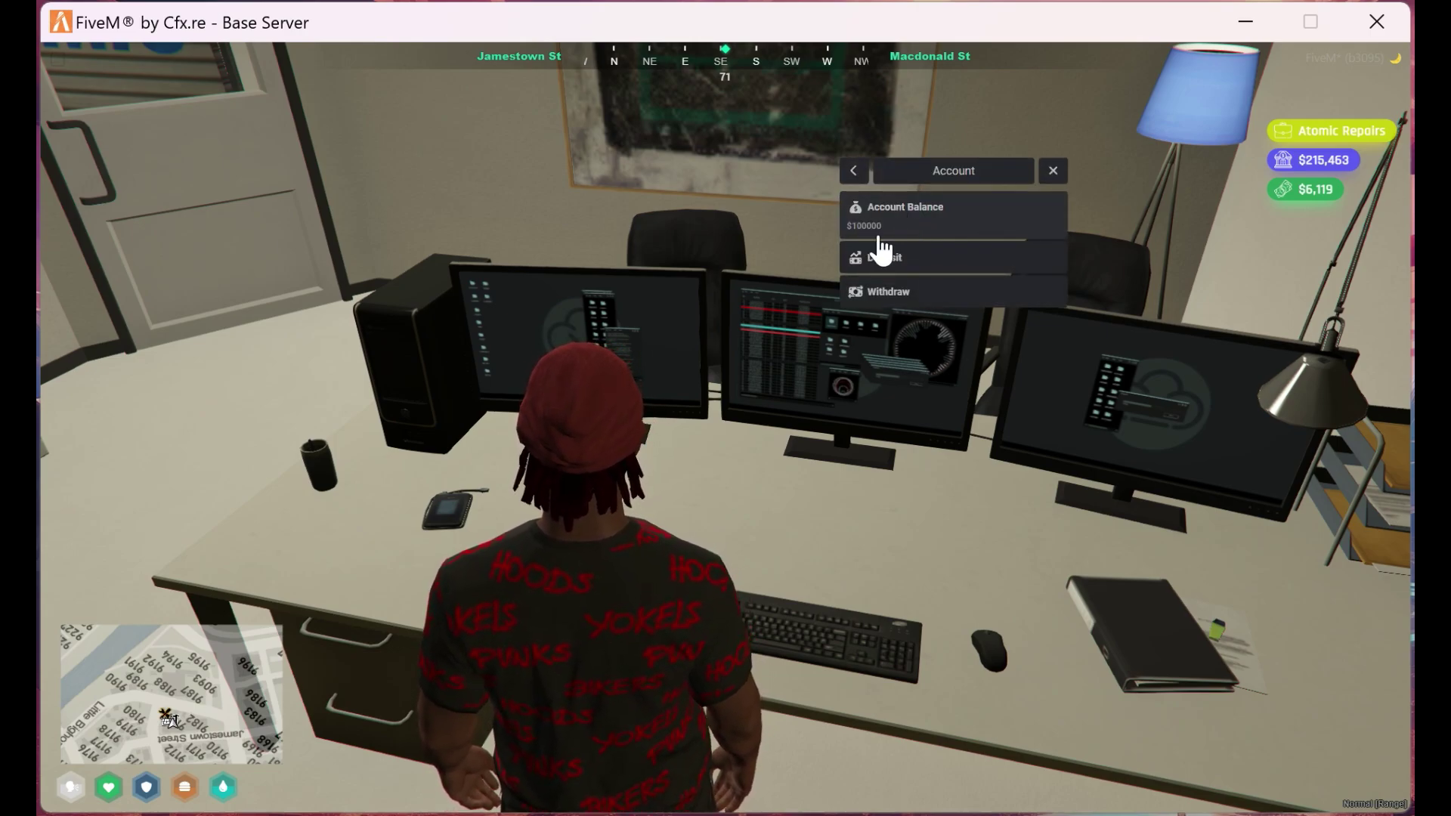
left_click(918, 261)
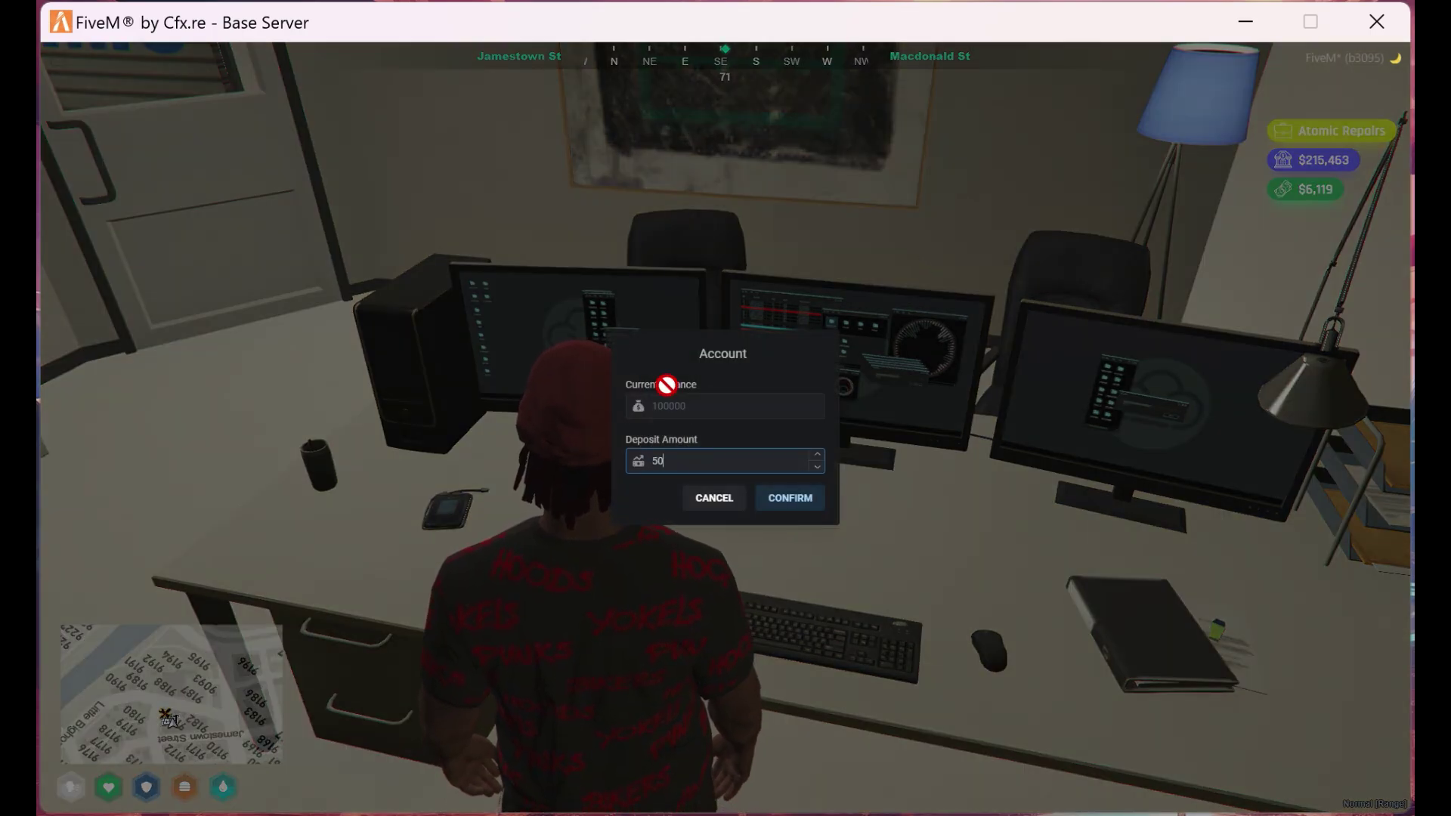
left_click(791, 498)
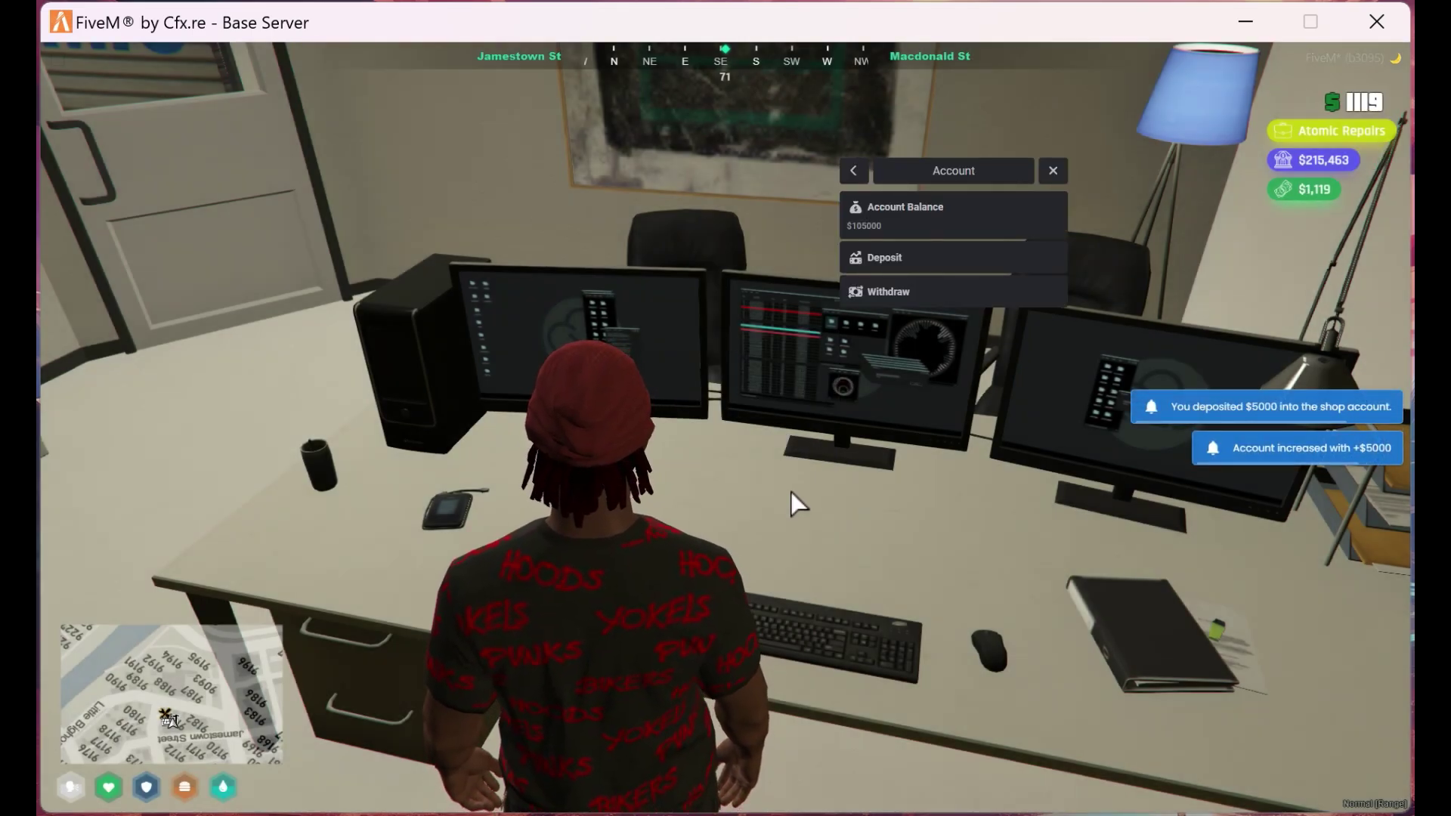
Step: Withdraw $5000 from the Atomic Repairs shop account and close the boss menu
left_click(886, 295)
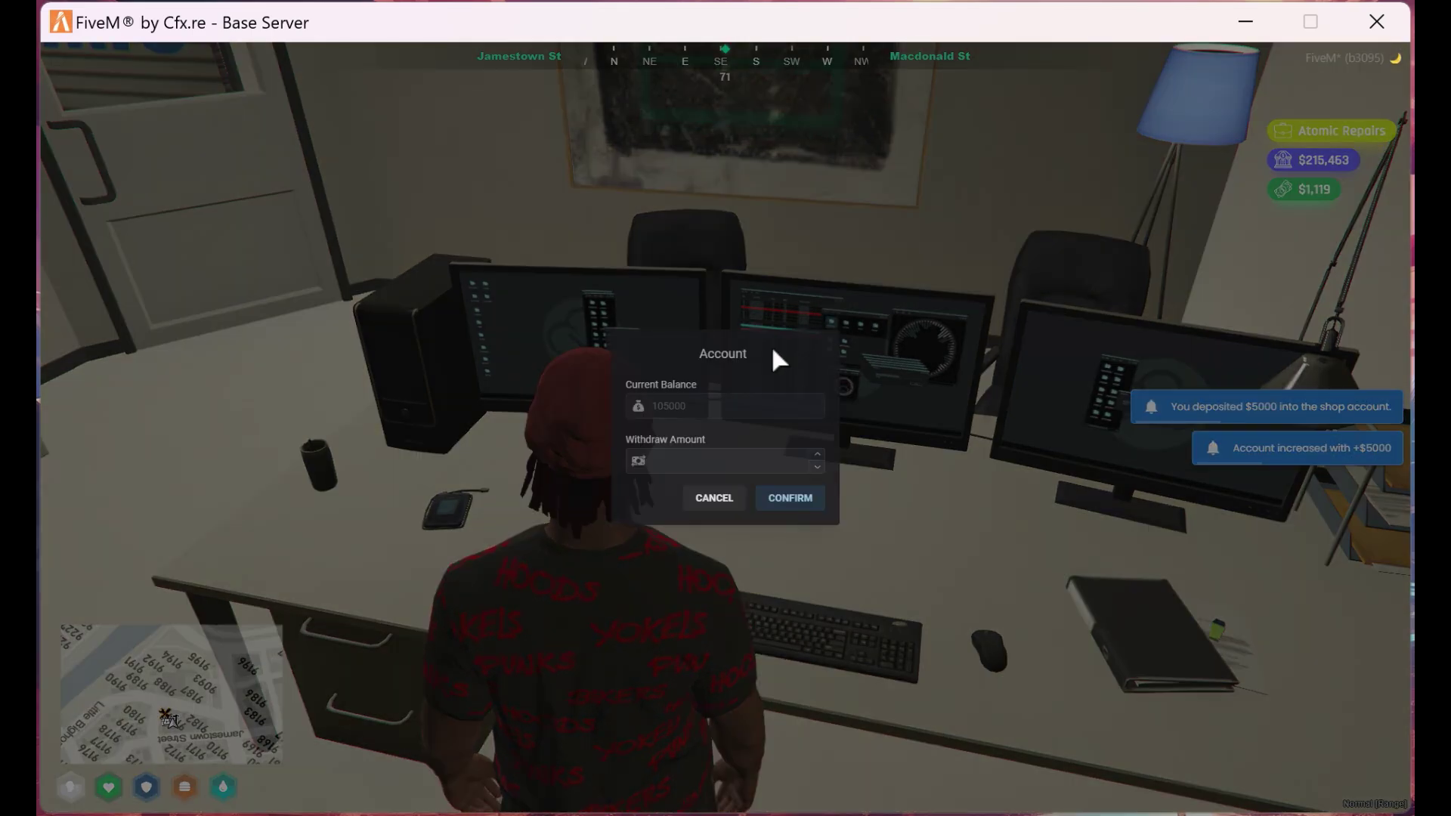
left_click(732, 457)
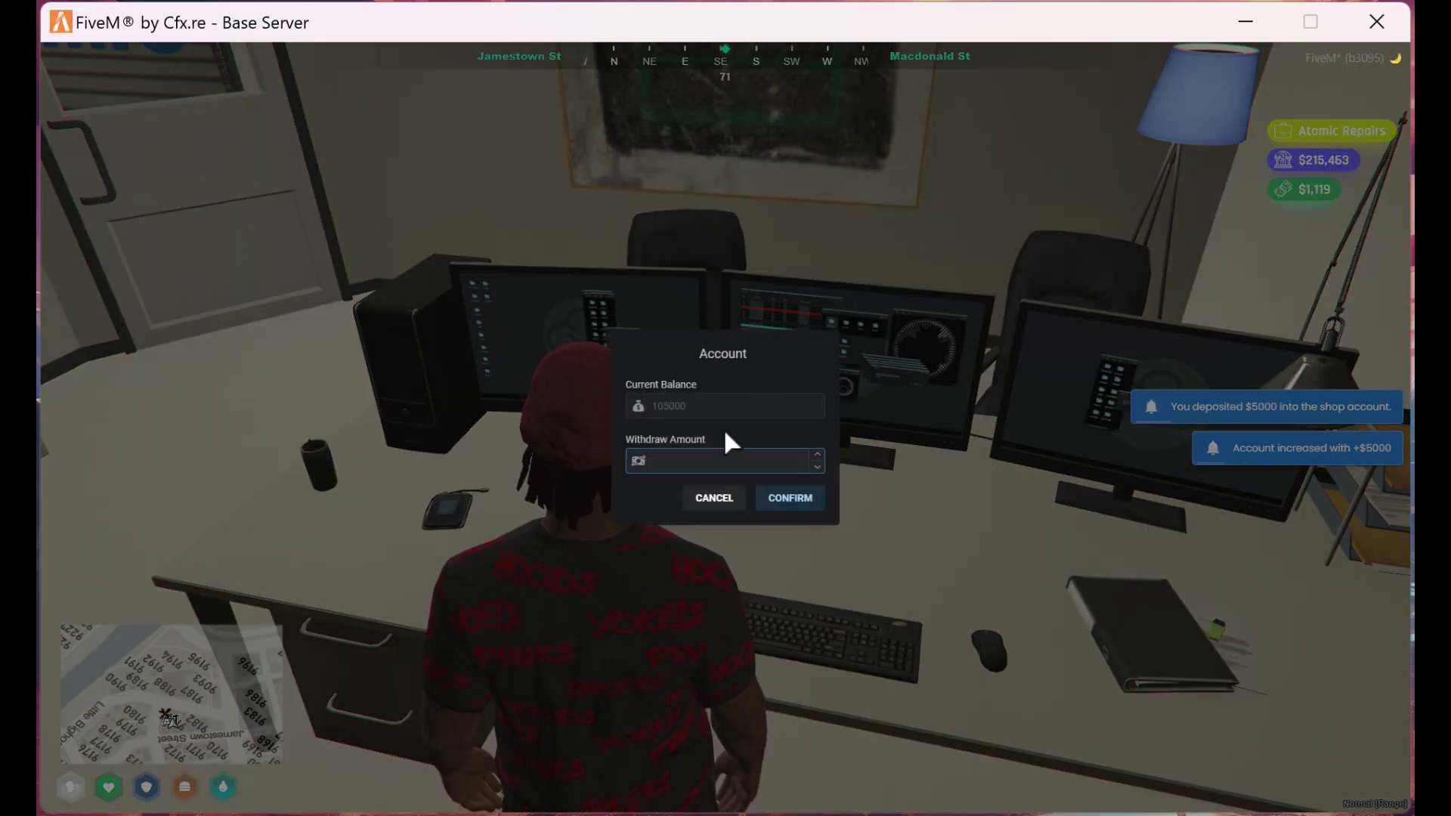
type("5000")
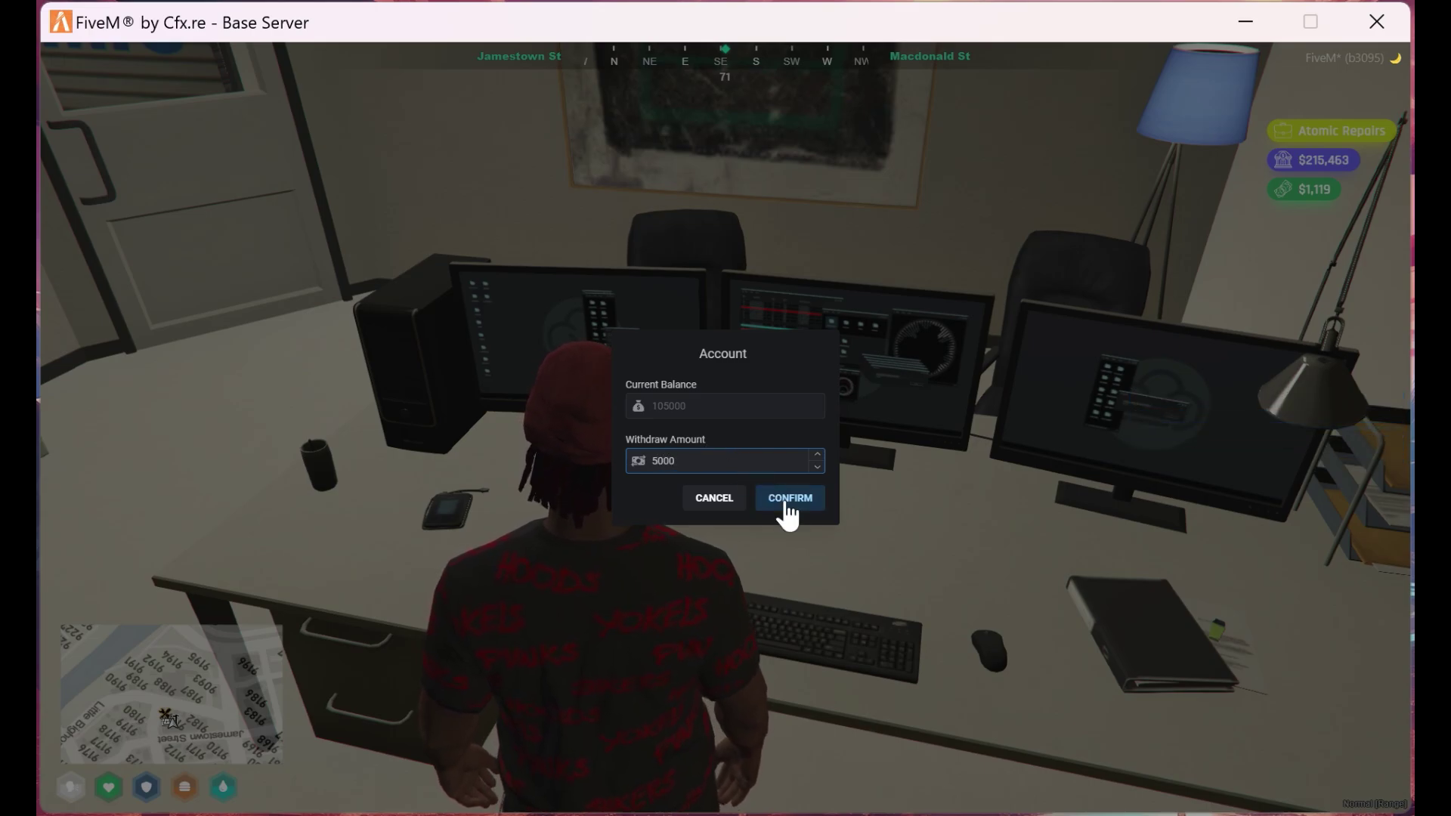
left_click(785, 504)
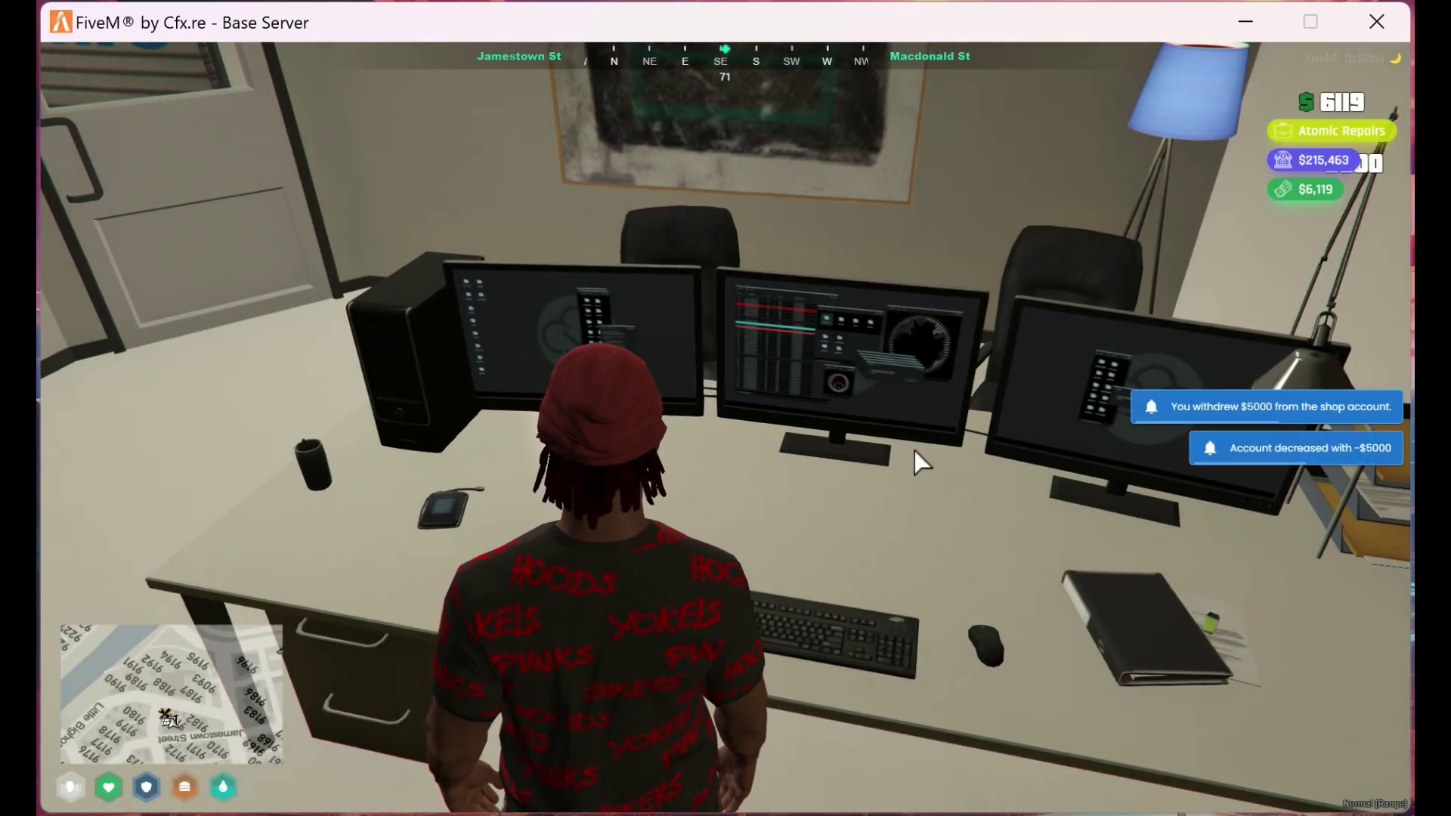
left_click(820, 394)
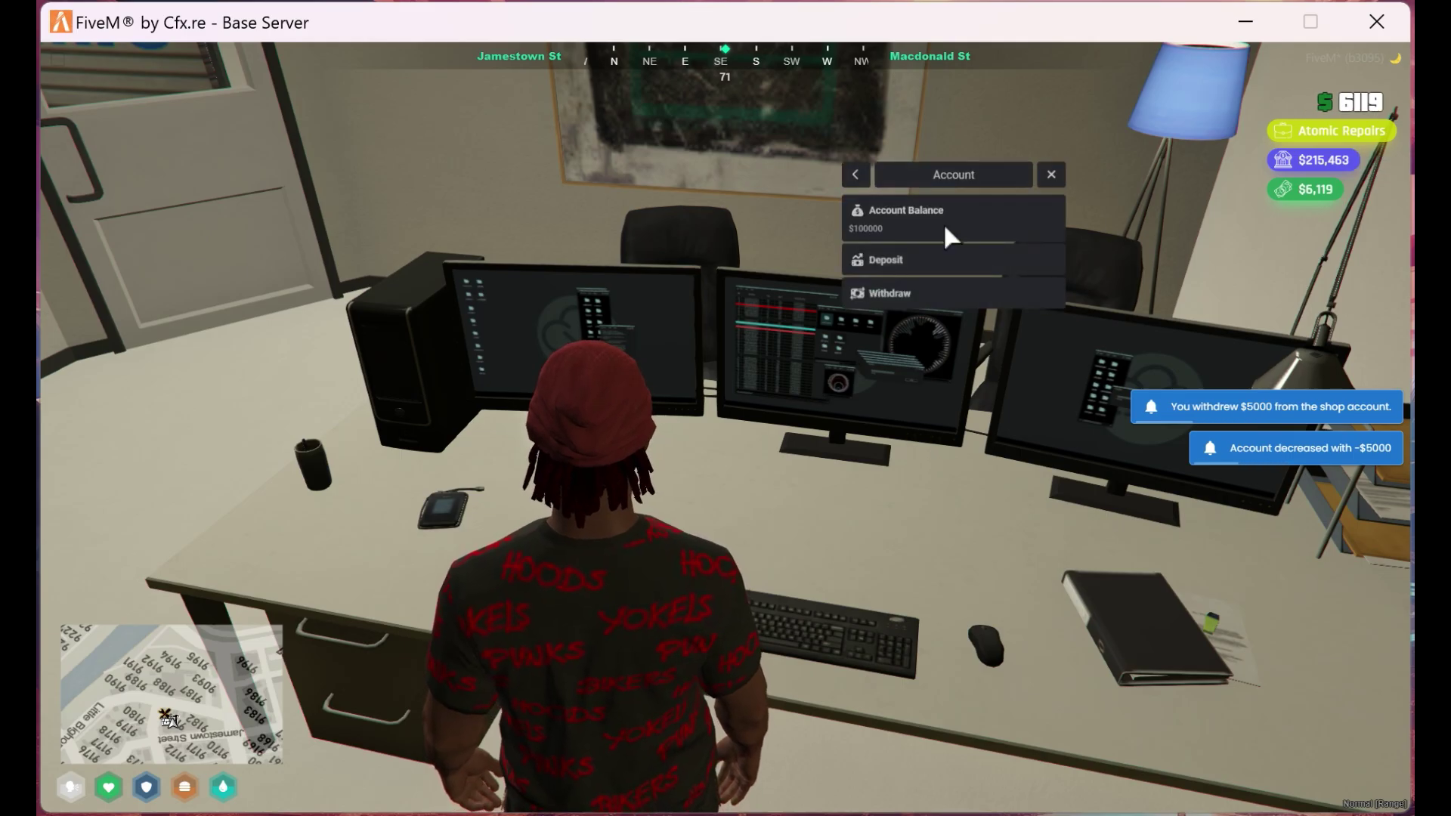
left_click(1054, 170)
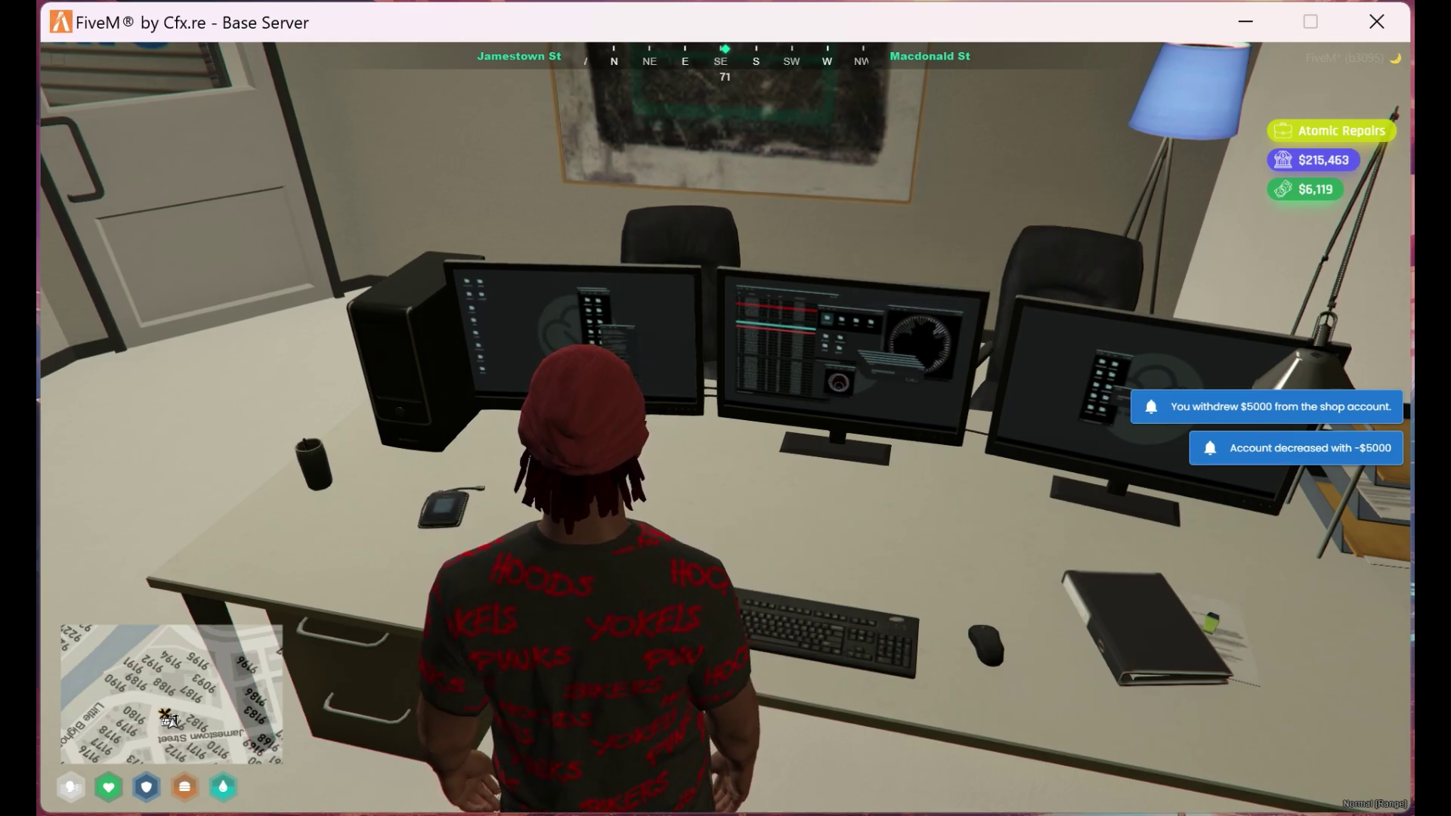
Step: Walk out to the fenced yard and create a type 20 garage marker, colour 240, 52, 52, with Bob Up And Down and Face Camera enabled
key("w")
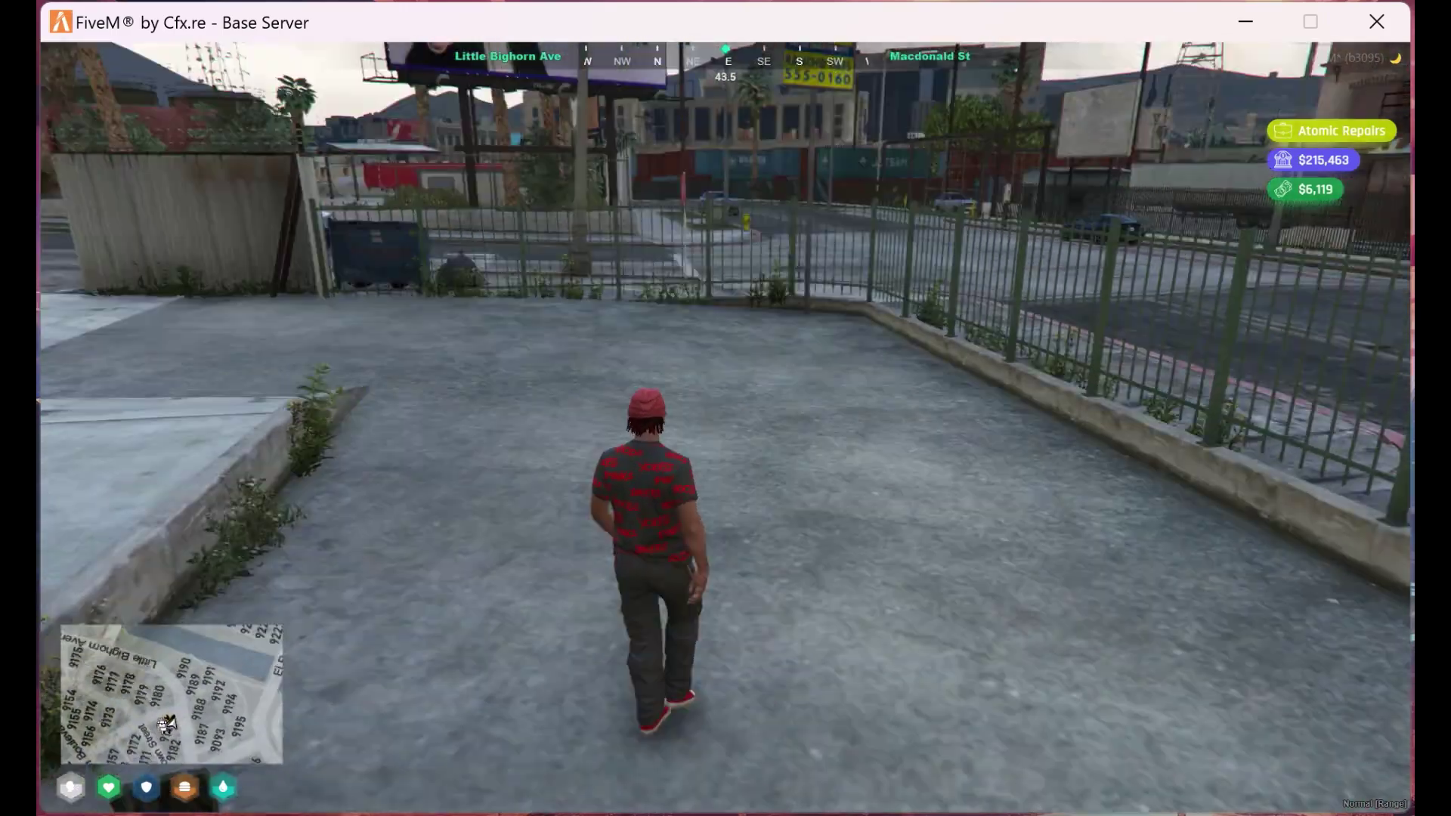
key("Return")
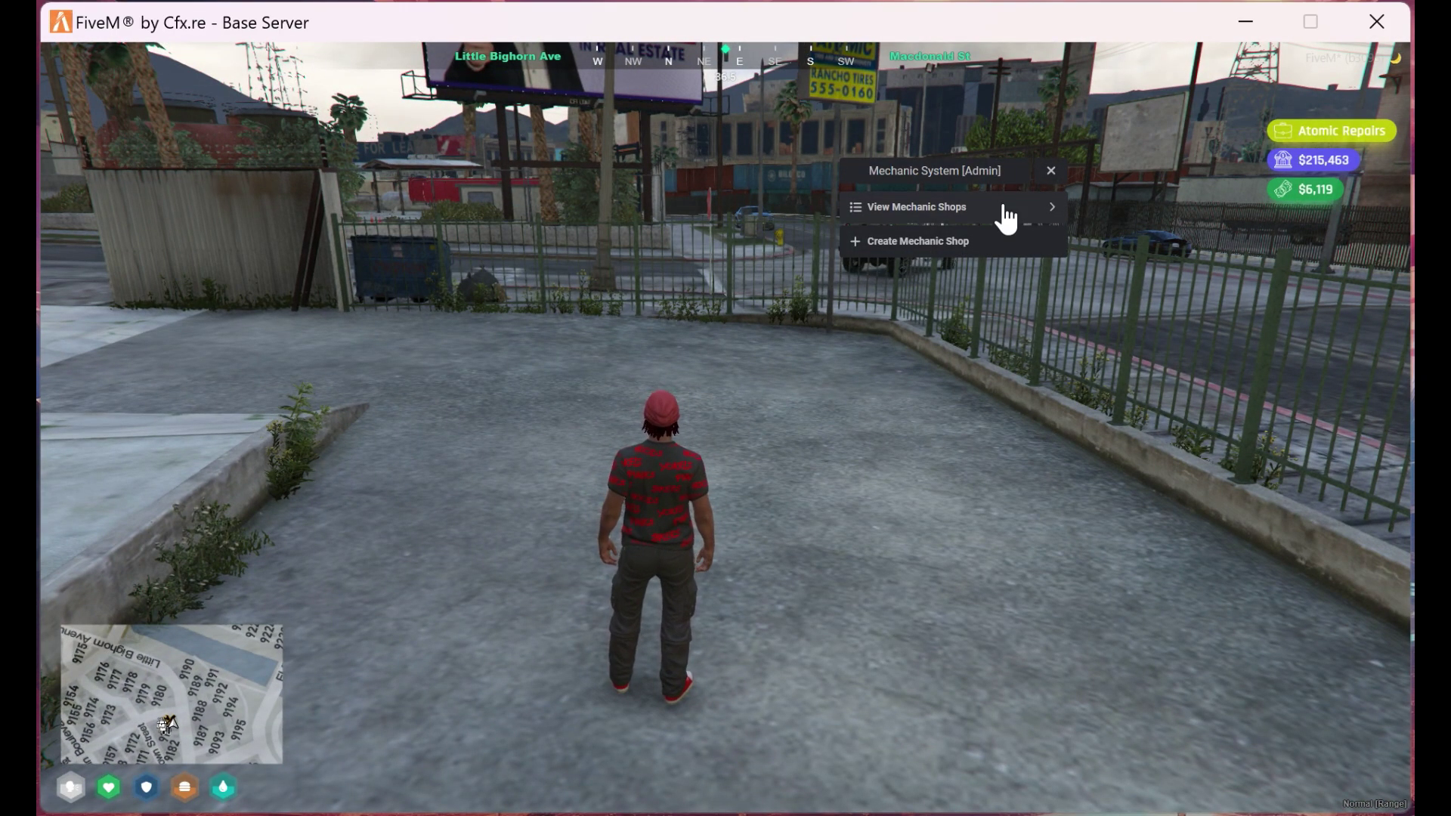
left_click(1007, 219)
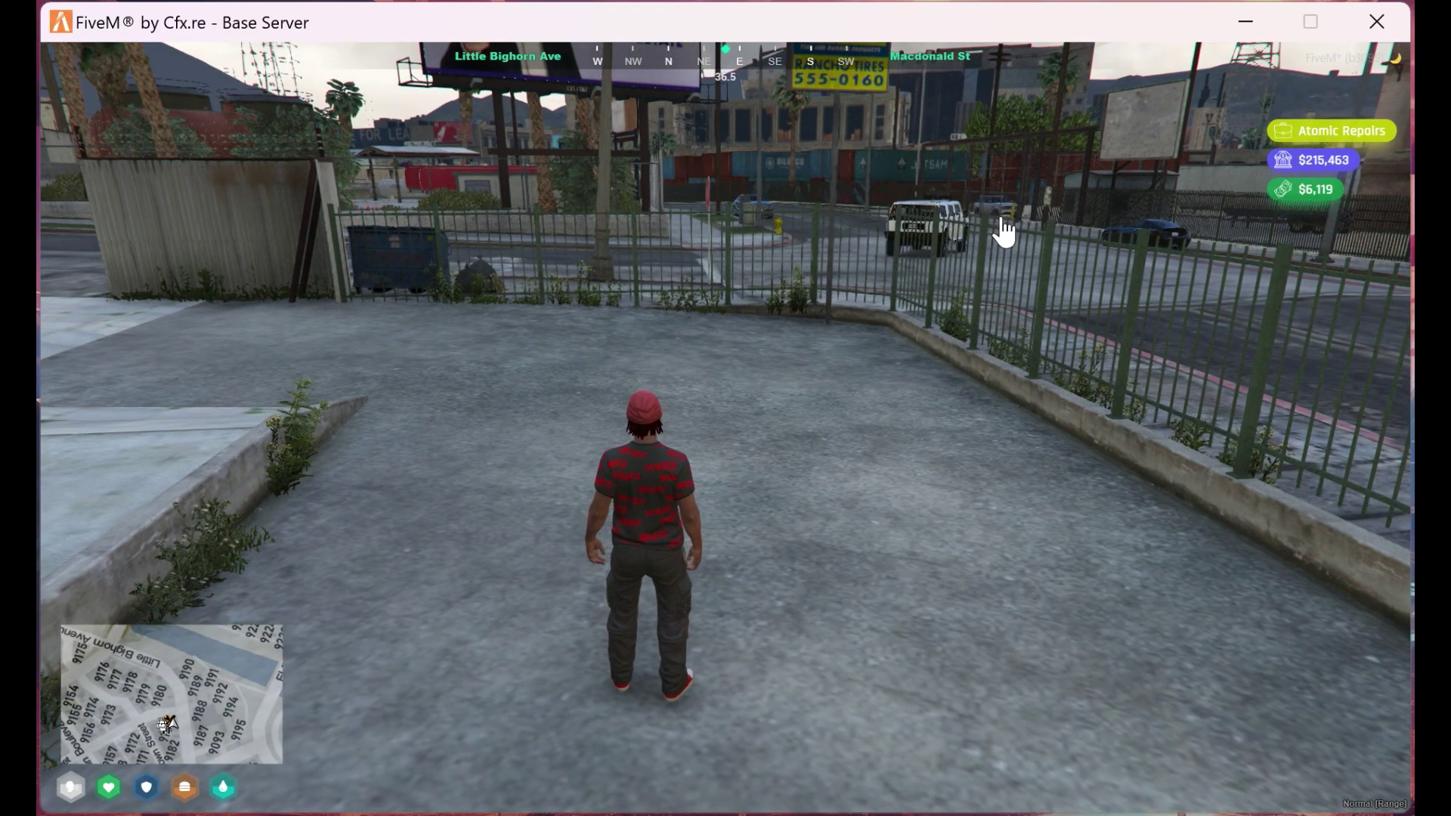
left_click(959, 251)
left_click(930, 289)
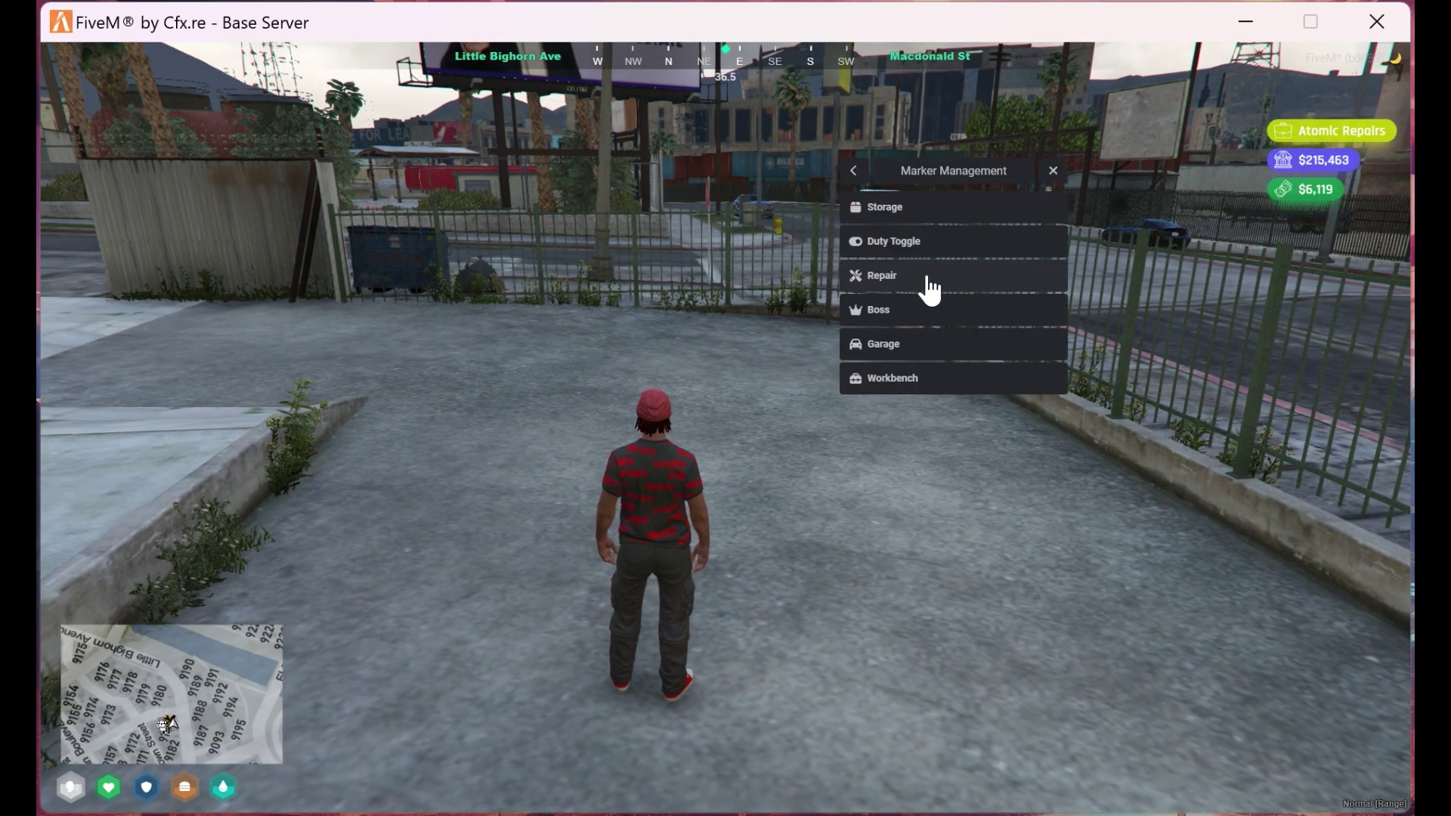
left_click(885, 355)
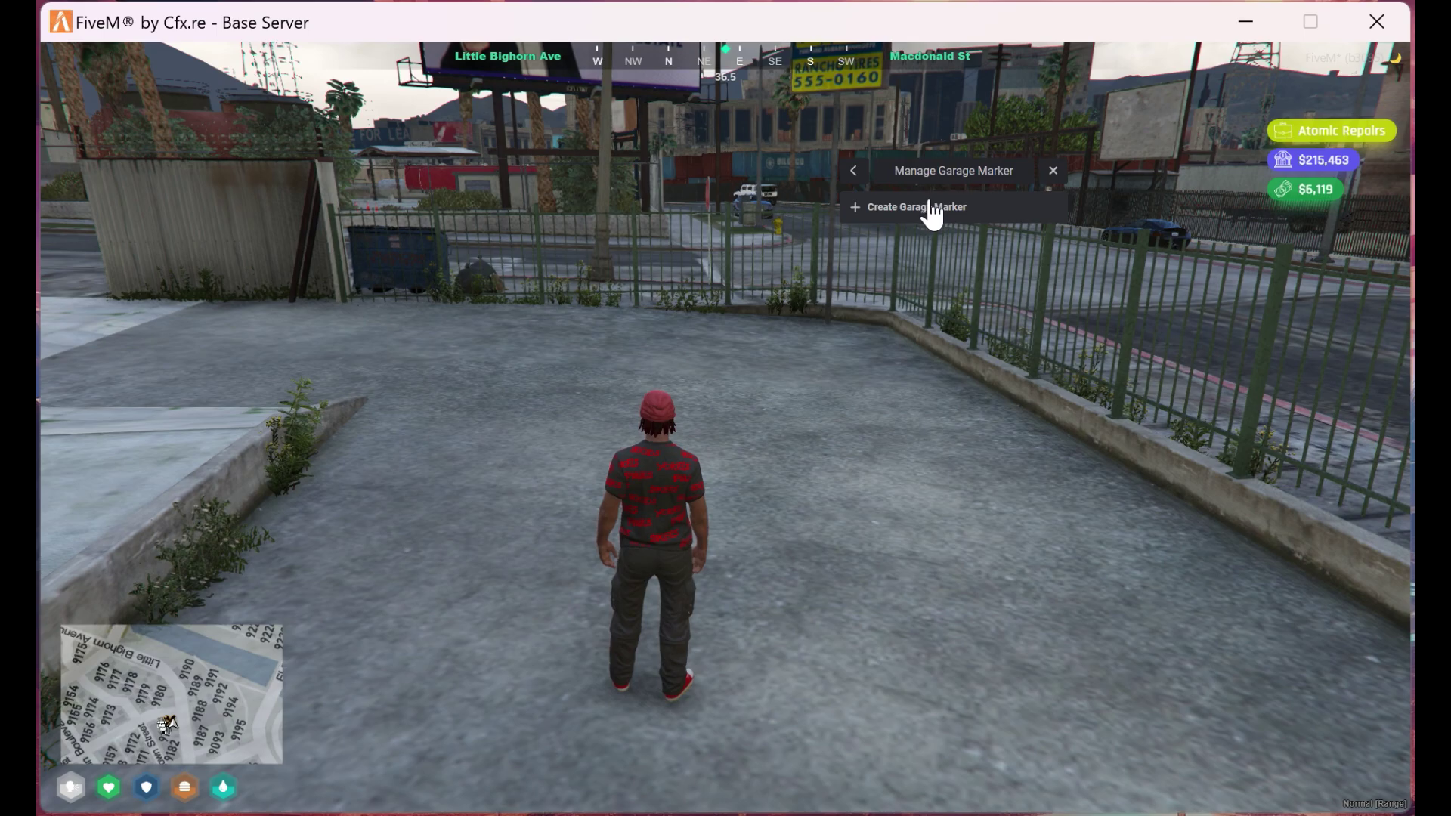
left_click(931, 208)
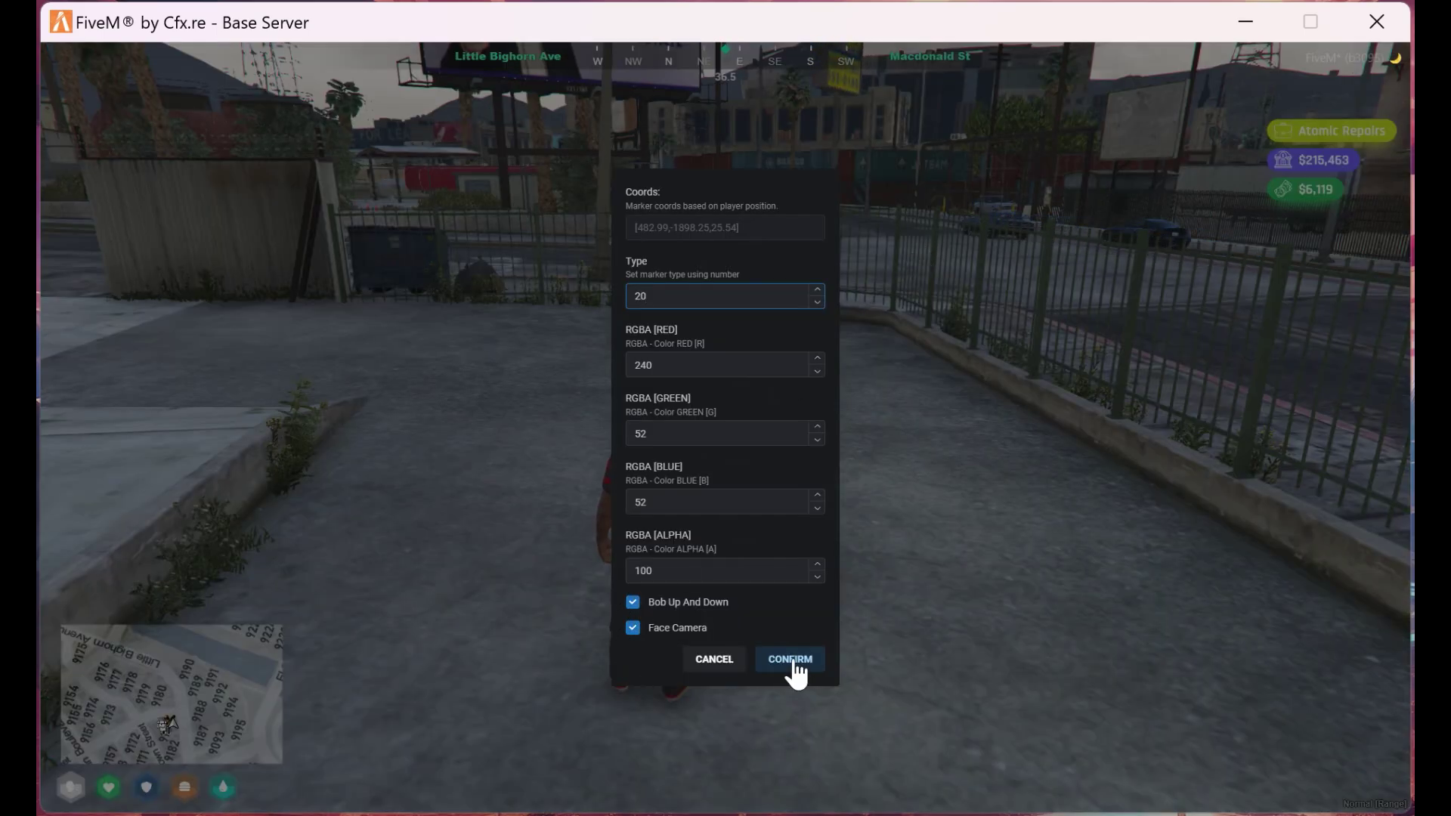
left_click(790, 659)
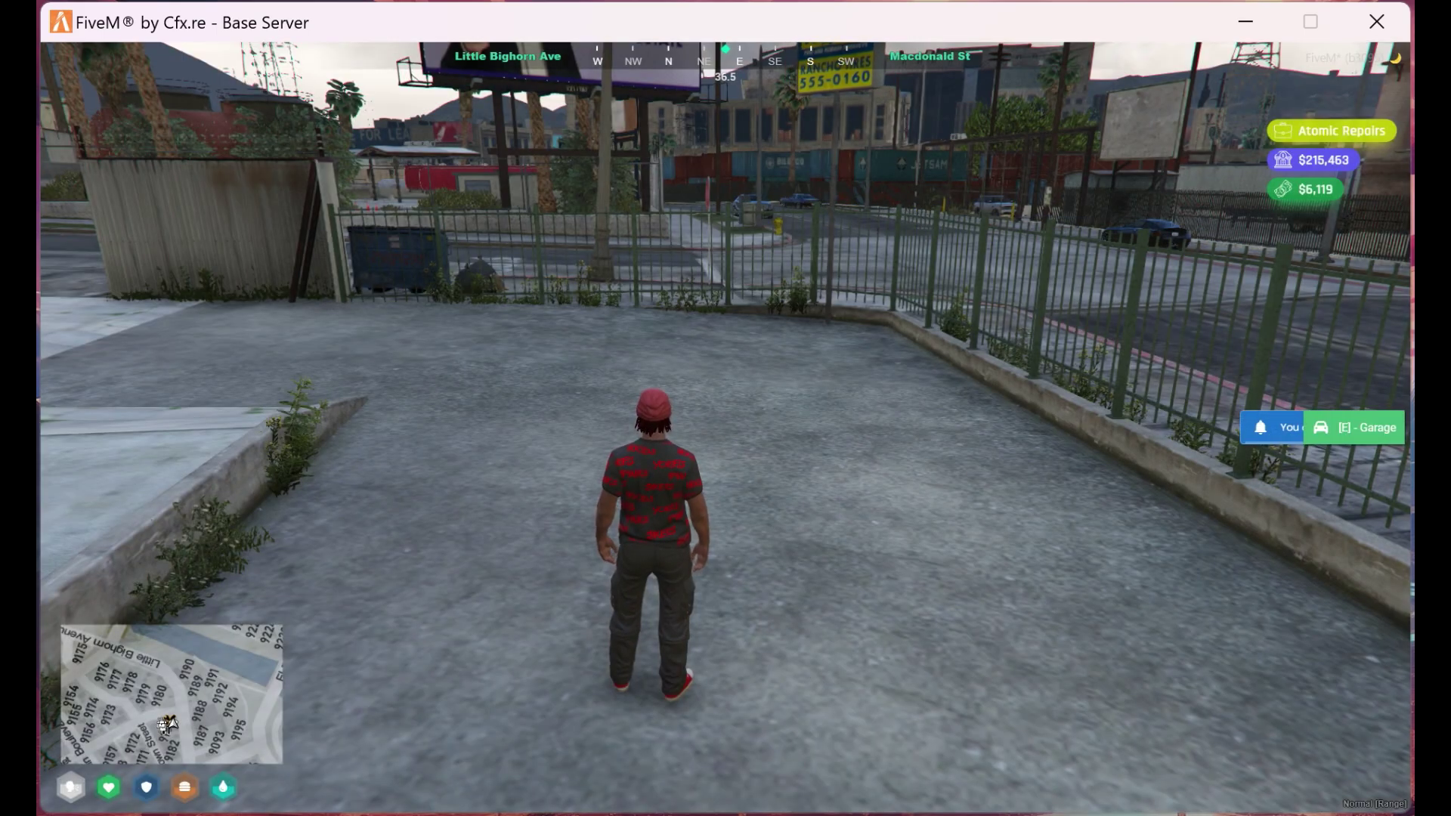
Step: Try to get and store a vehicle through the garage marker in the yard
key("e")
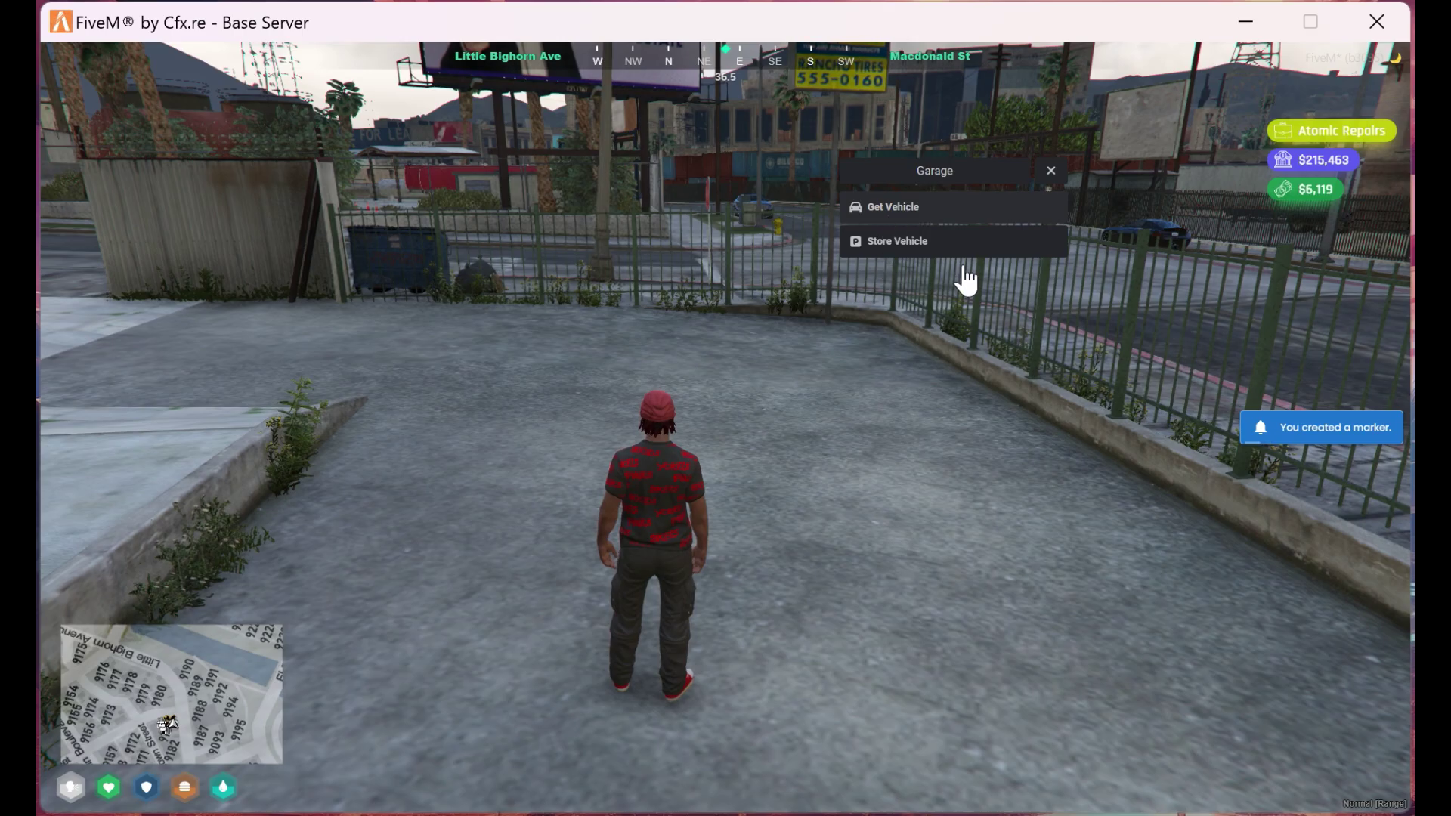
left_click(926, 209)
key("e")
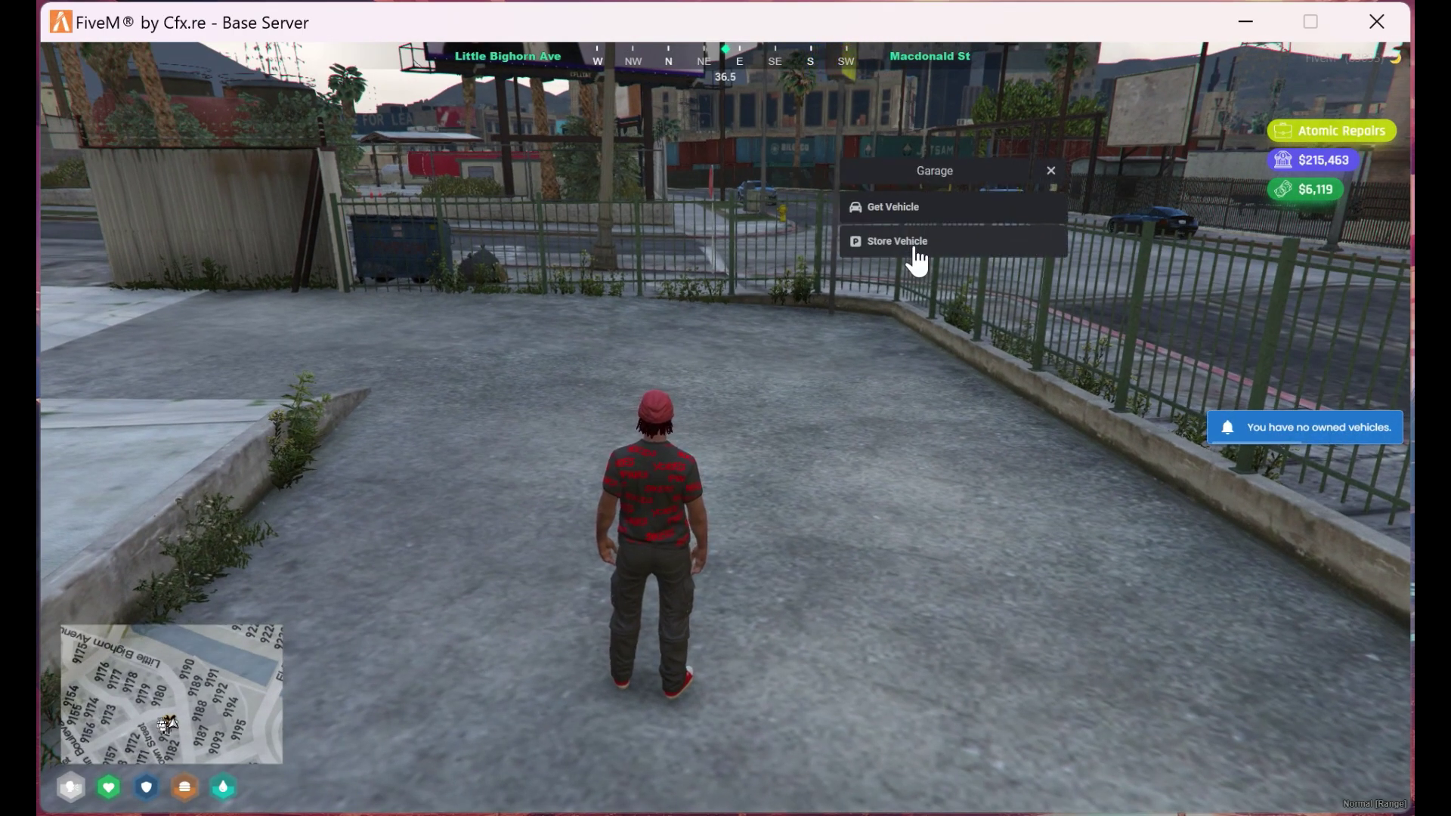
left_click(915, 250)
Step: Run the character from the yard to the Atomic garage doors, turn around and raise both hands
key("w")
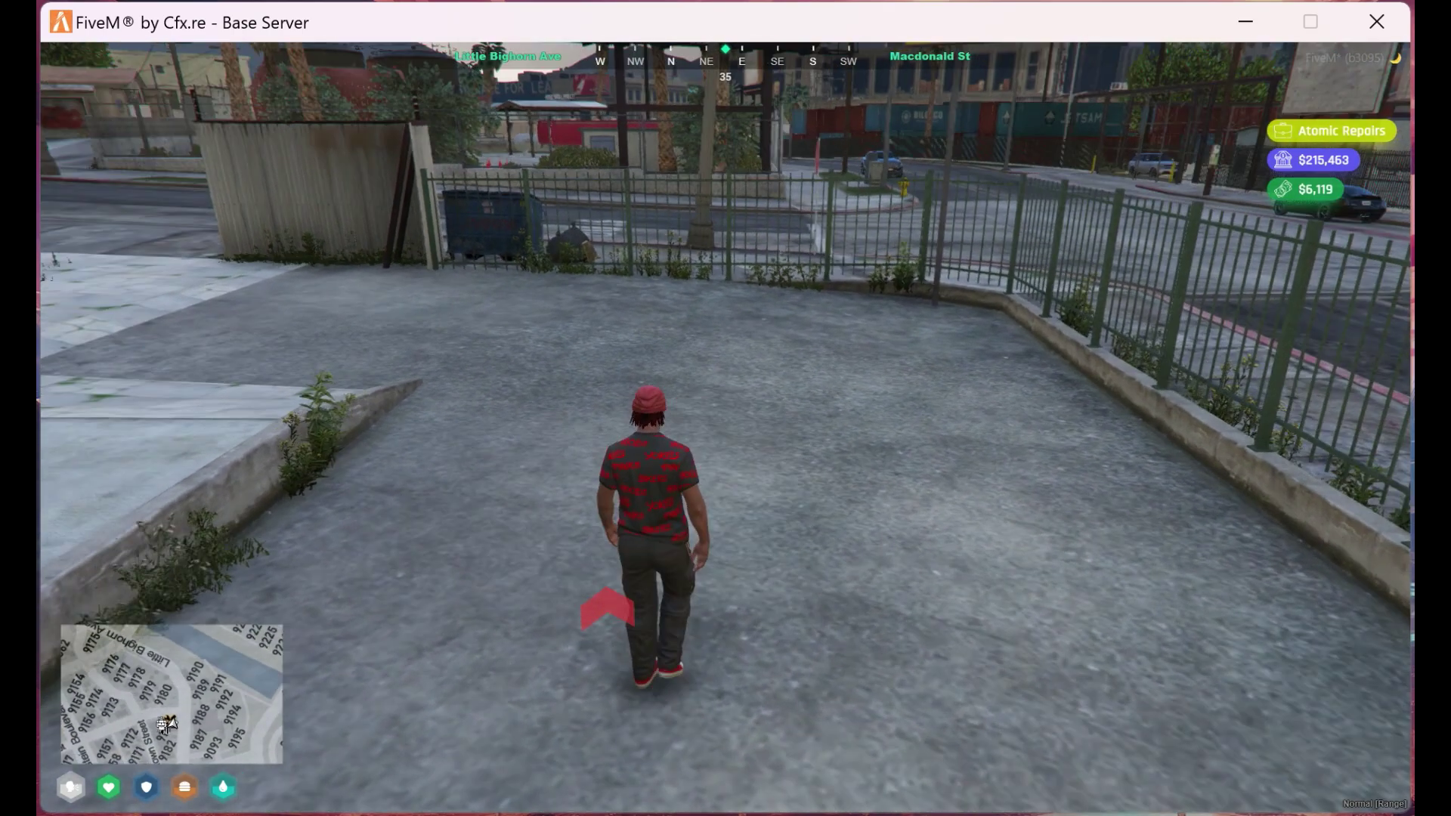
key("shift")
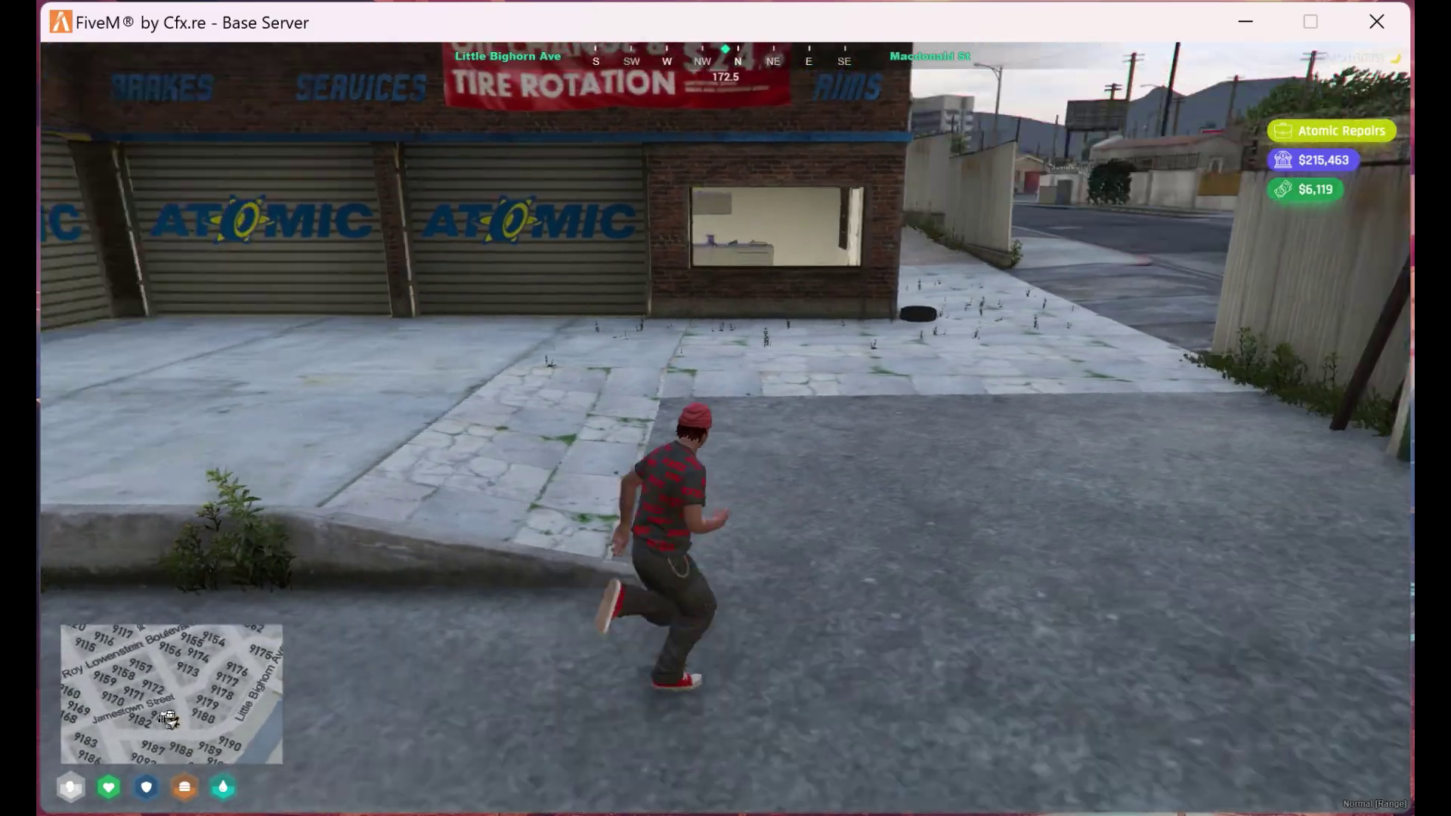
key("w")
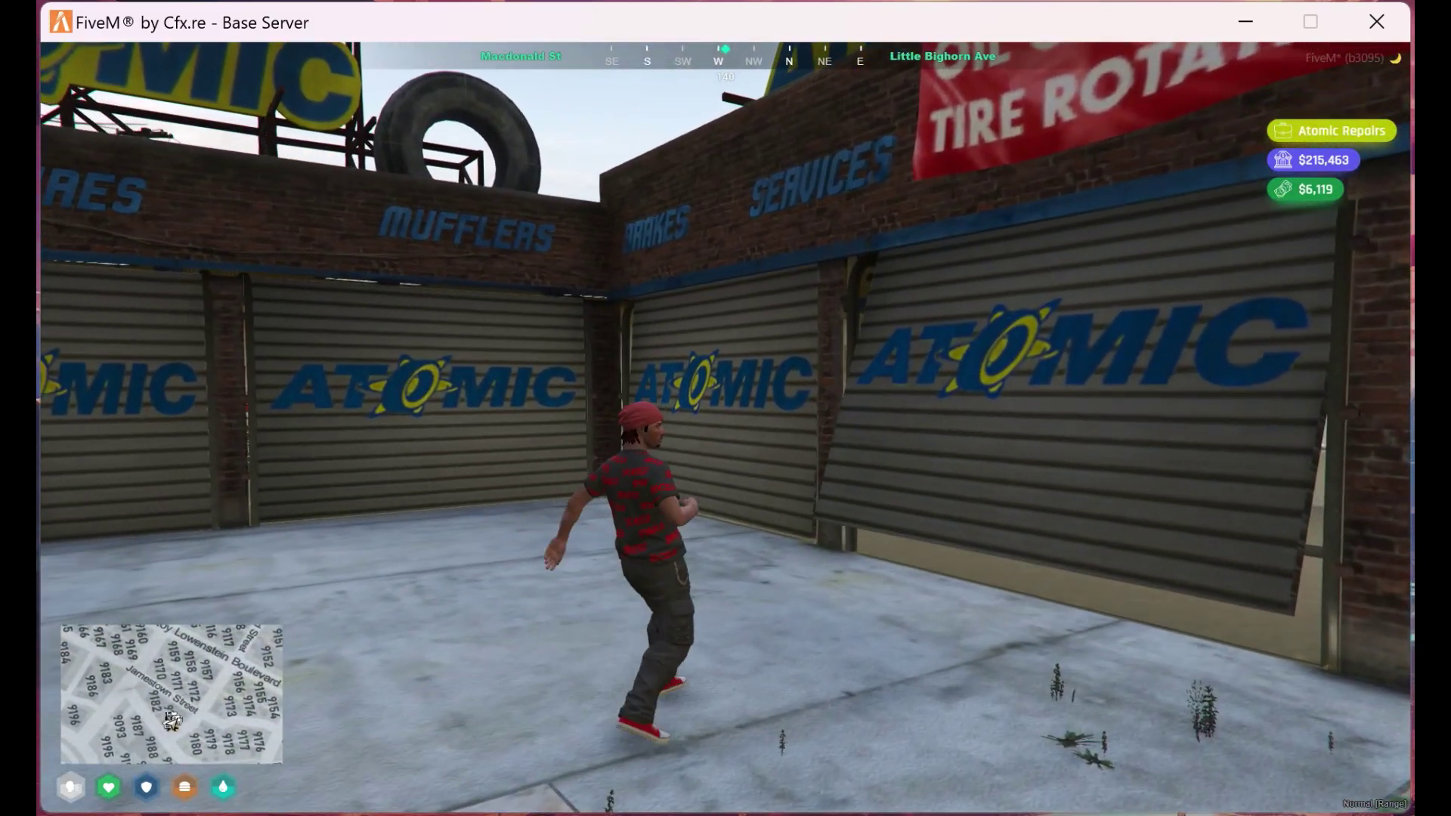
key("s")
key("x")
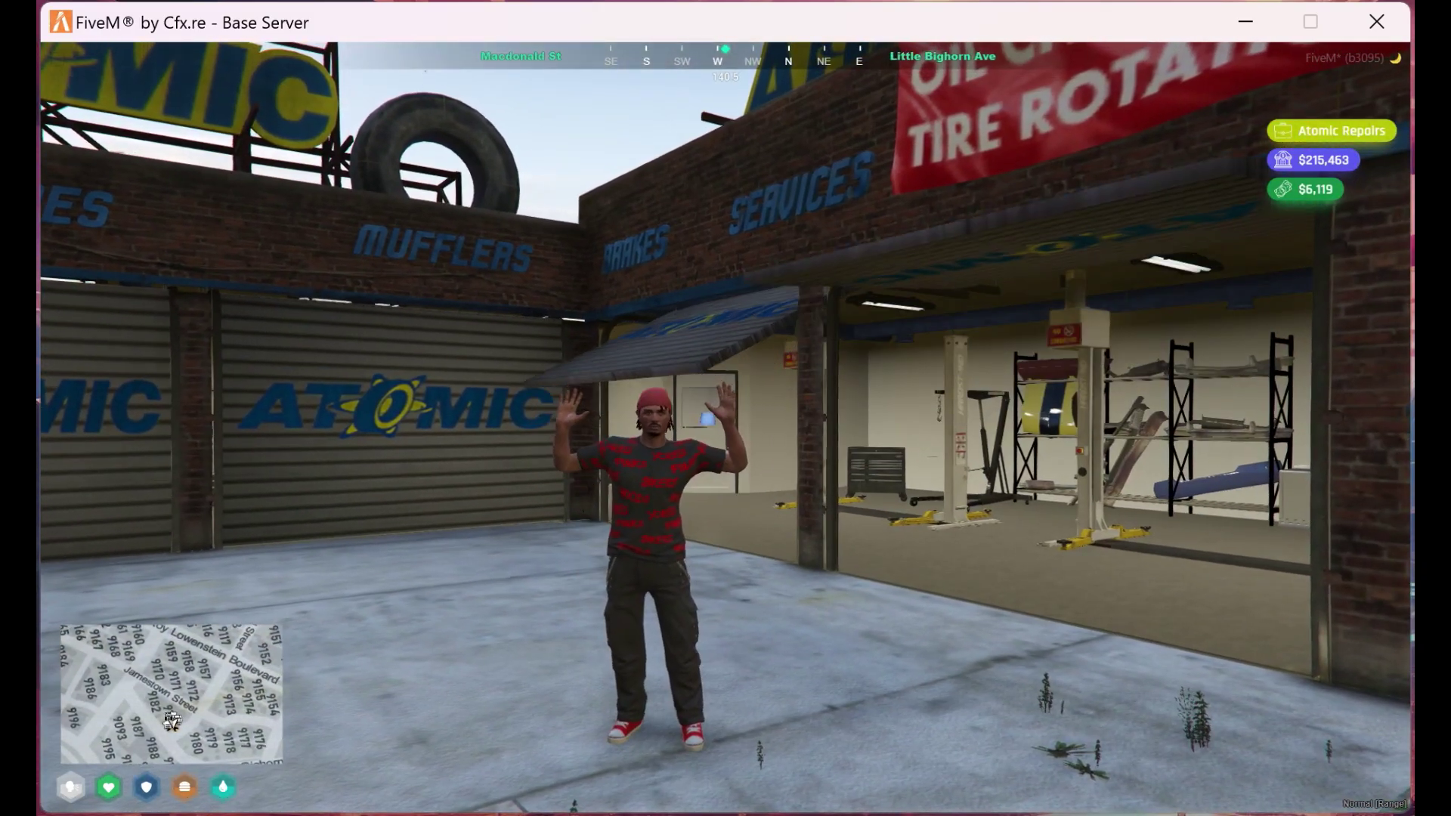